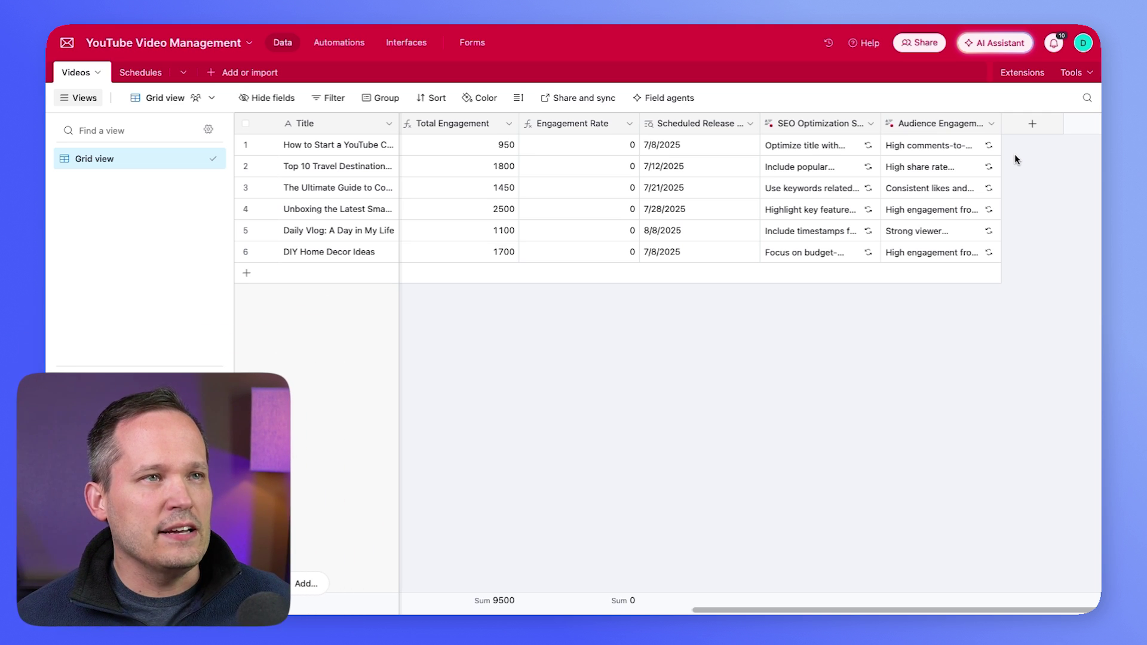
- Create an Attachment field named 'Thumbnails' with the Versions format in the Videos table
click(1031, 125)
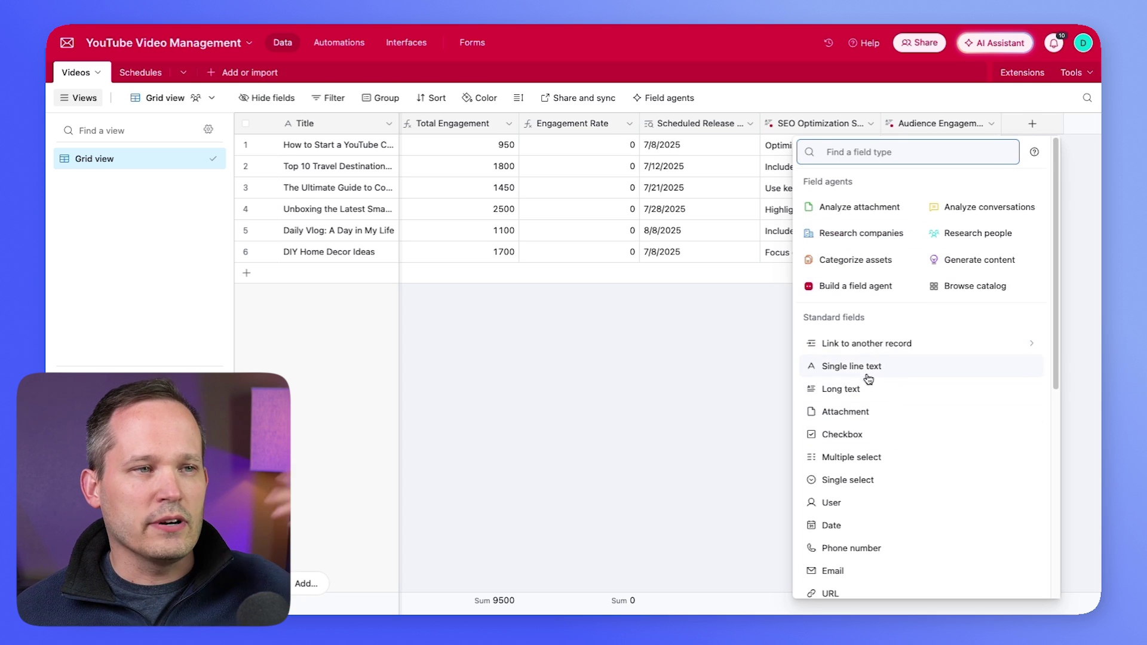
click(868, 410)
text(Thumbnails)
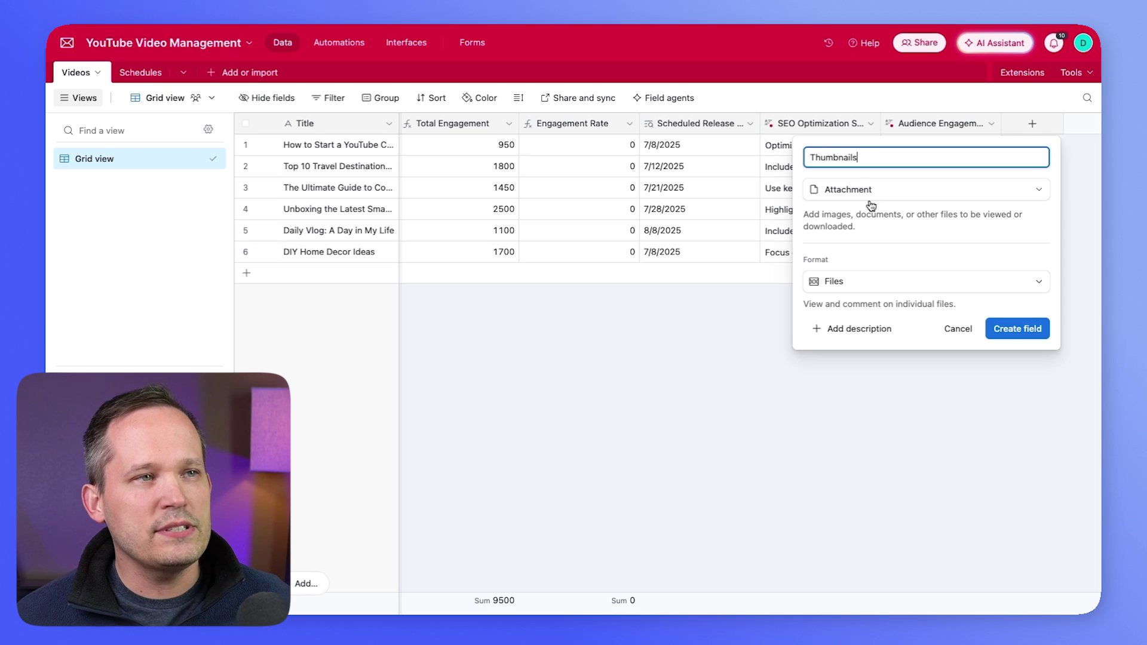
click(891, 289)
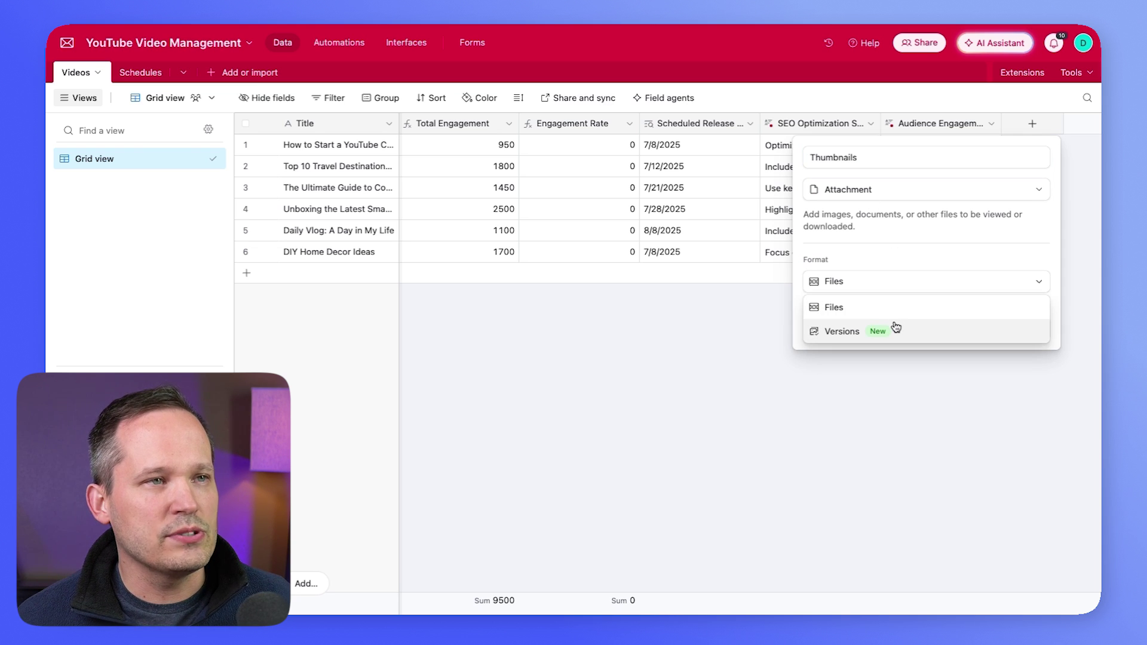
click(896, 326)
click(905, 160)
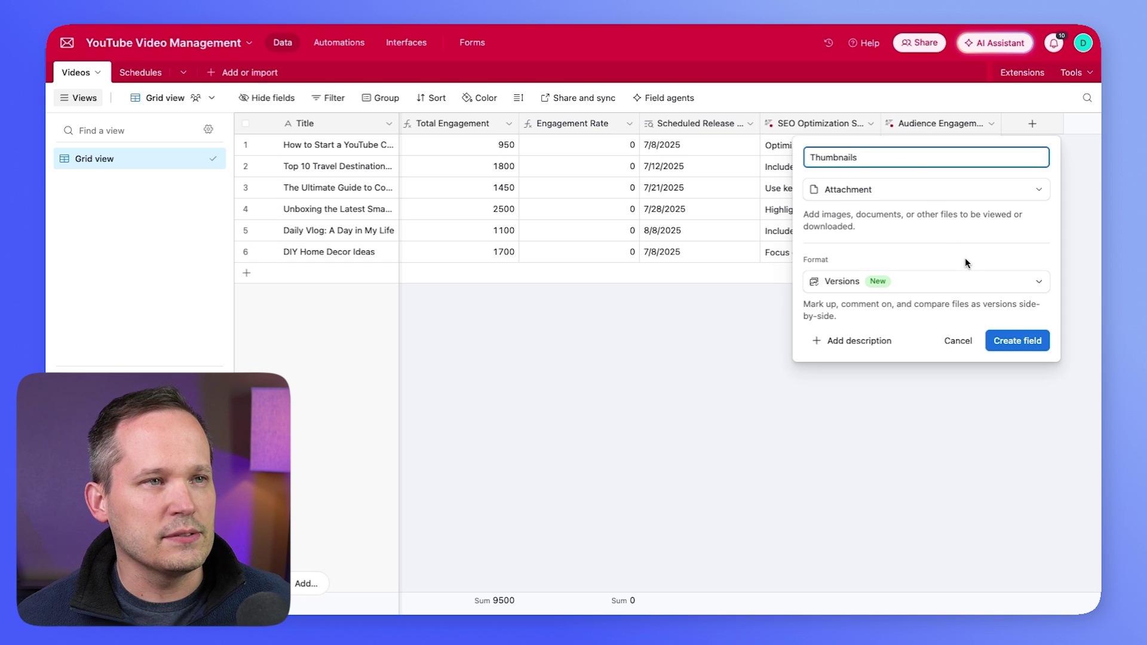
click(1019, 340)
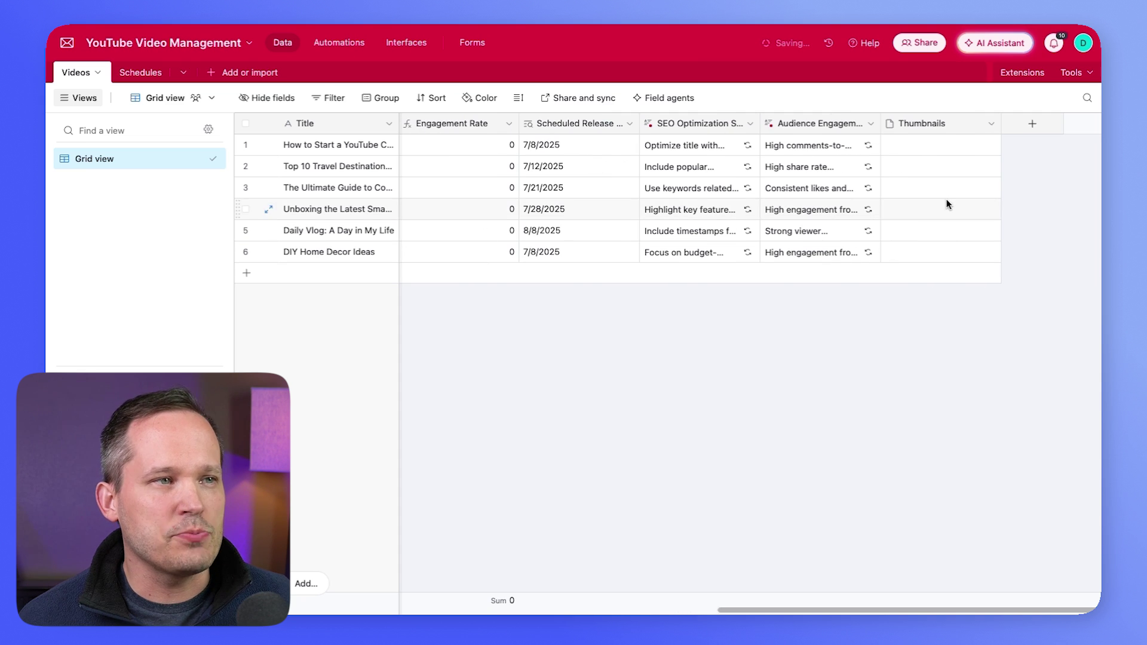
- Upload T1-2.png into the first video's Thumbnails cell and expand the cell to preview it
click(905, 146)
click(891, 145)
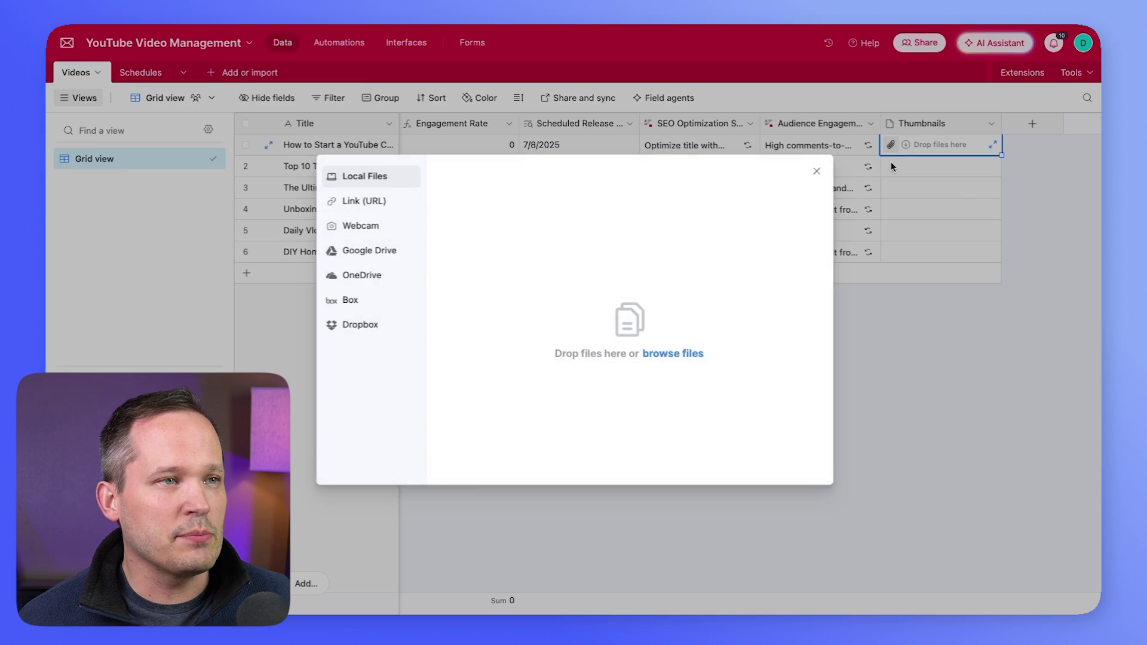
click(685, 351)
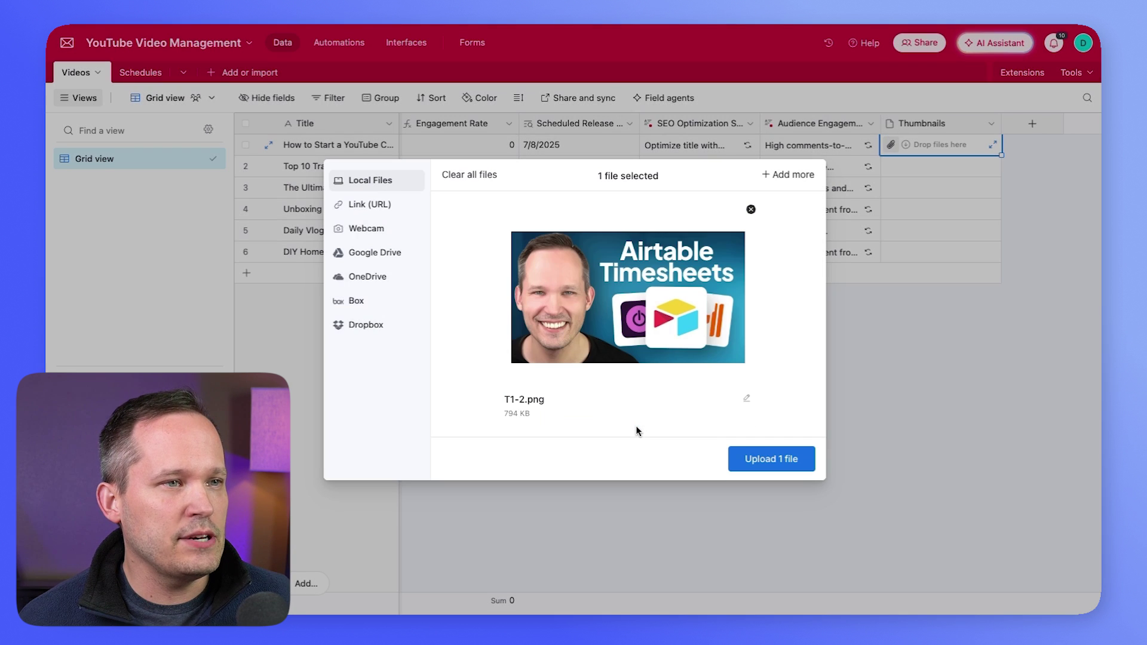
click(758, 460)
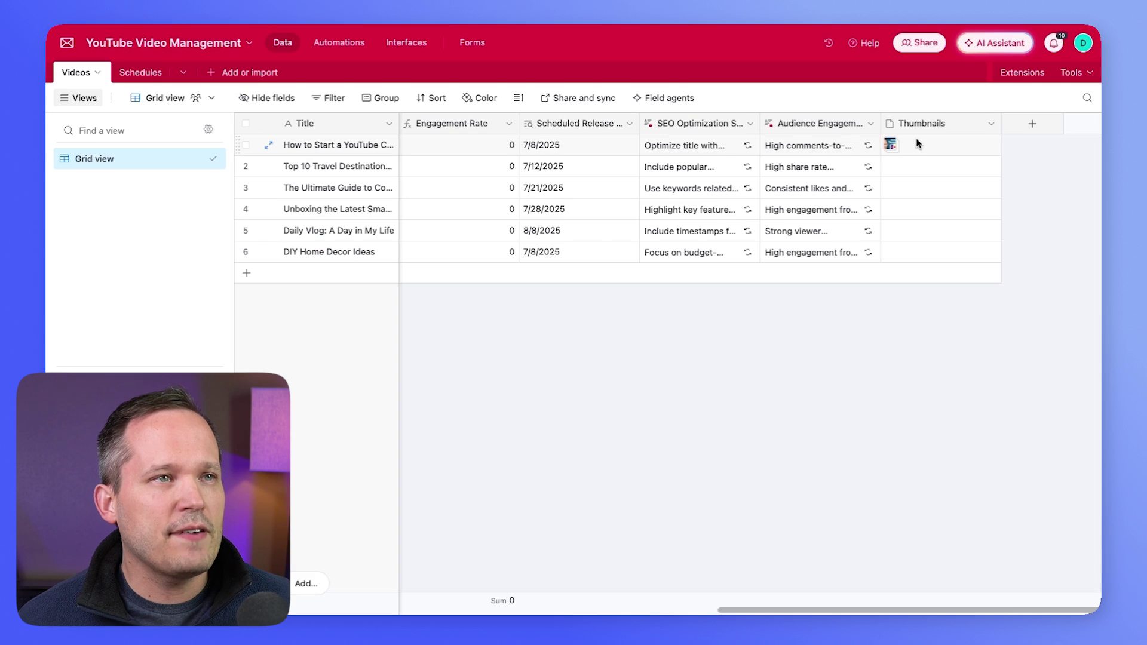
click(909, 142)
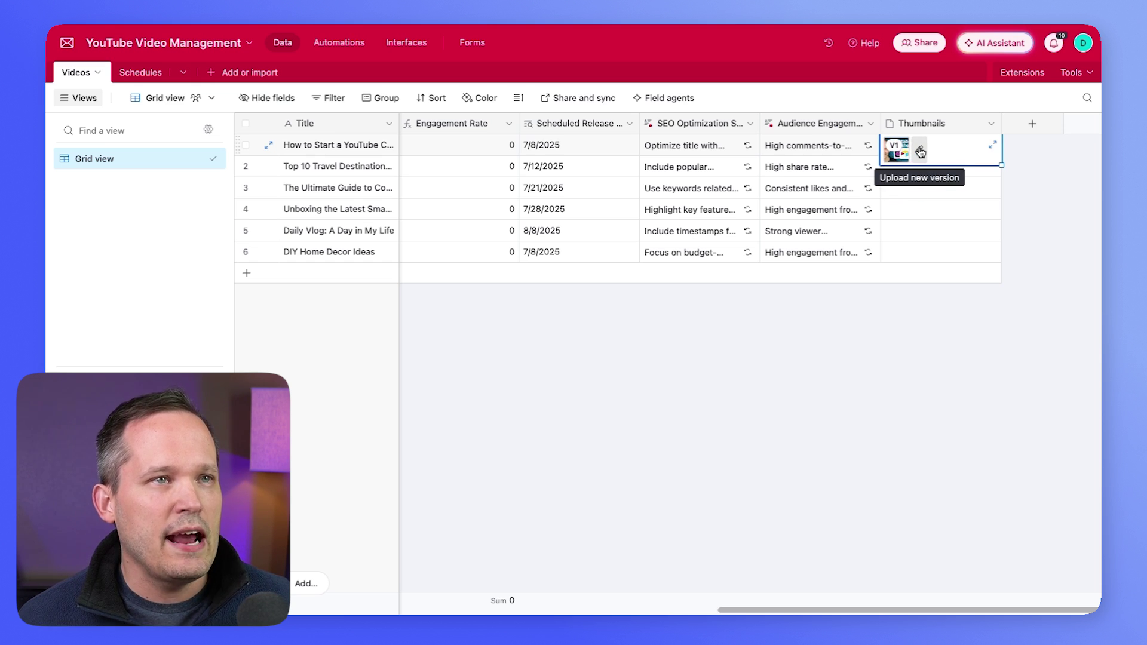
click(992, 145)
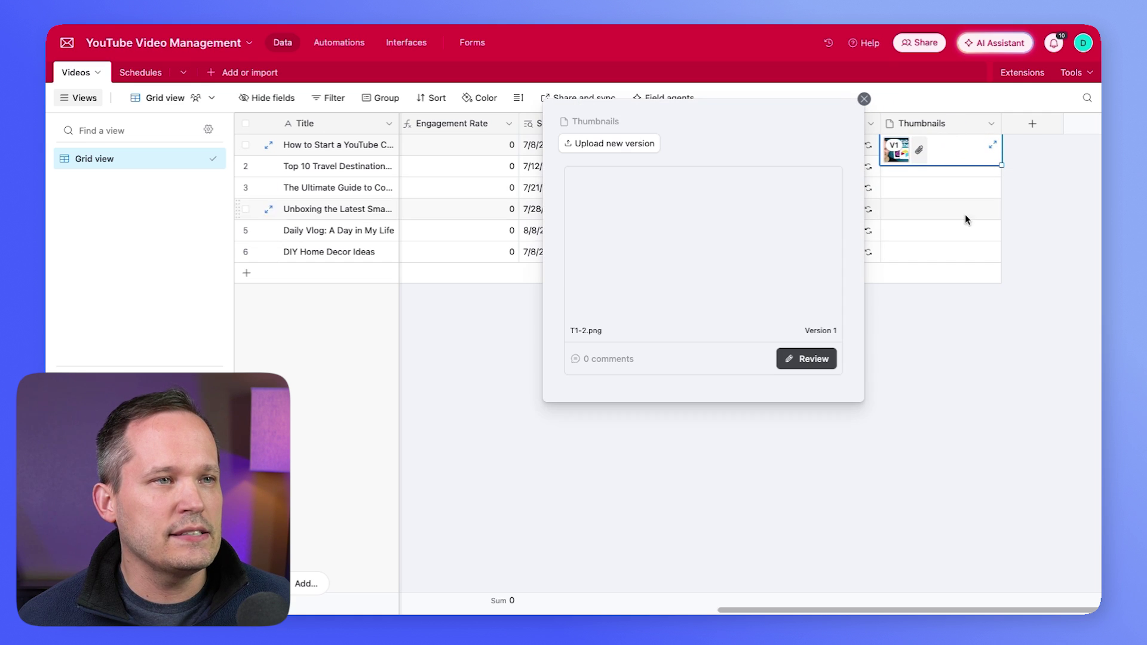
- In Review, draw a rectangle around the app icons and post a comment on it
click(814, 359)
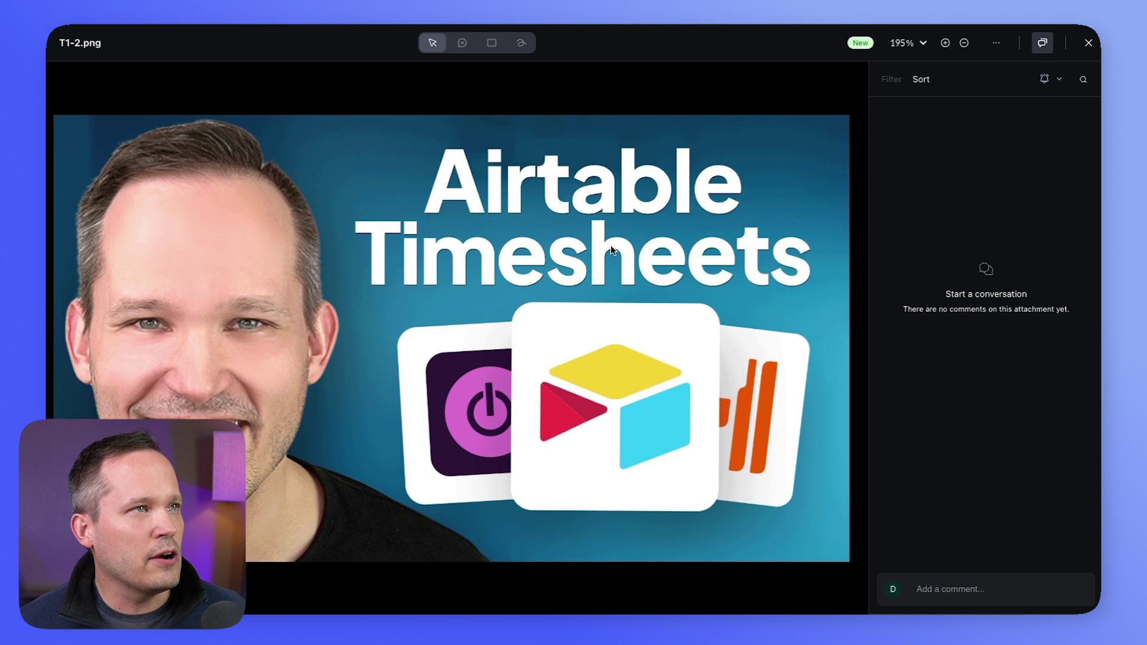
click(492, 42)
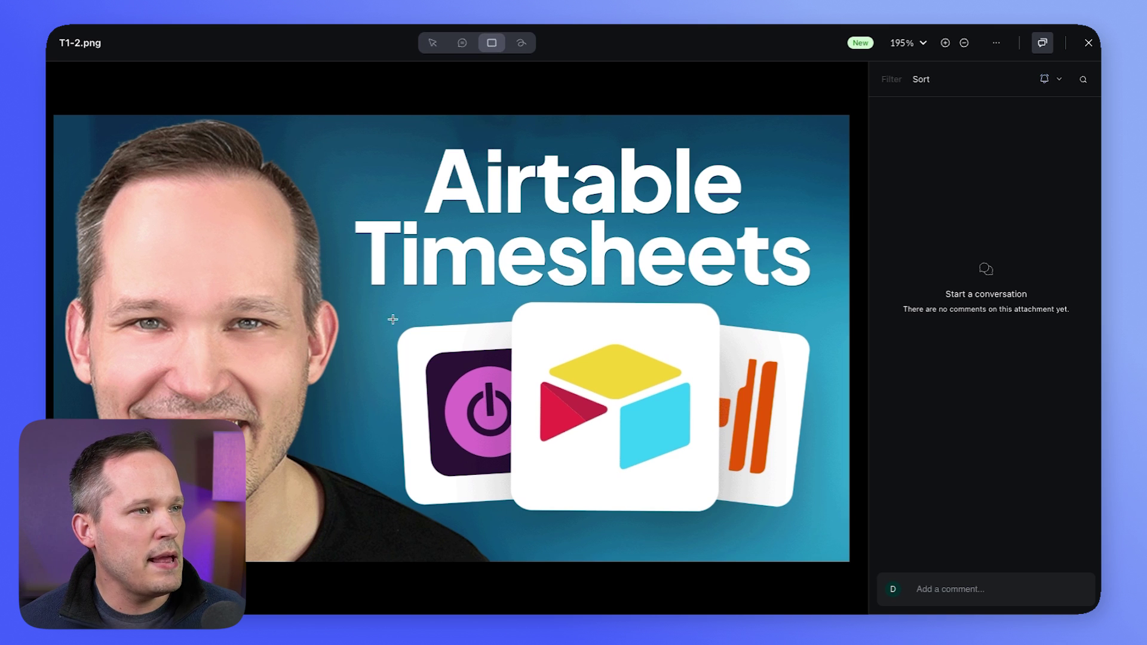
mouse_move(379, 303)
mouse_down()
mouse_move(710, 525)
mouse_move(857, 562)
mouse_up()
drag(860, 567, 860, 567)
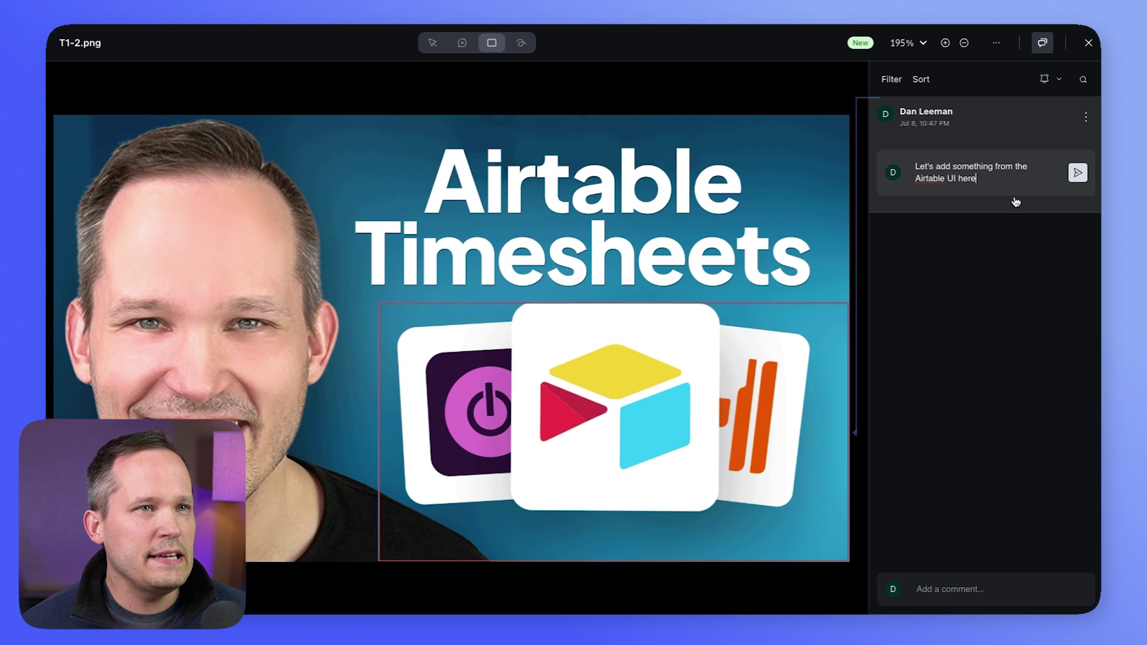
click(1078, 173)
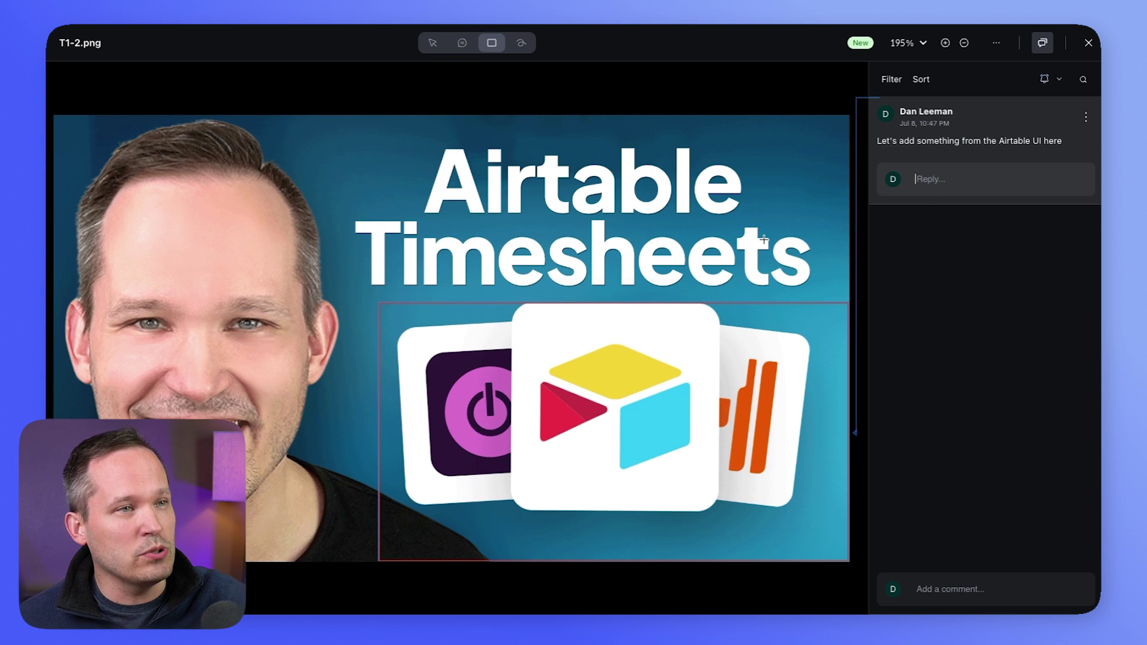
- Pin a comment 'Let's reverse the orientation' beside the Airtable title
click(521, 43)
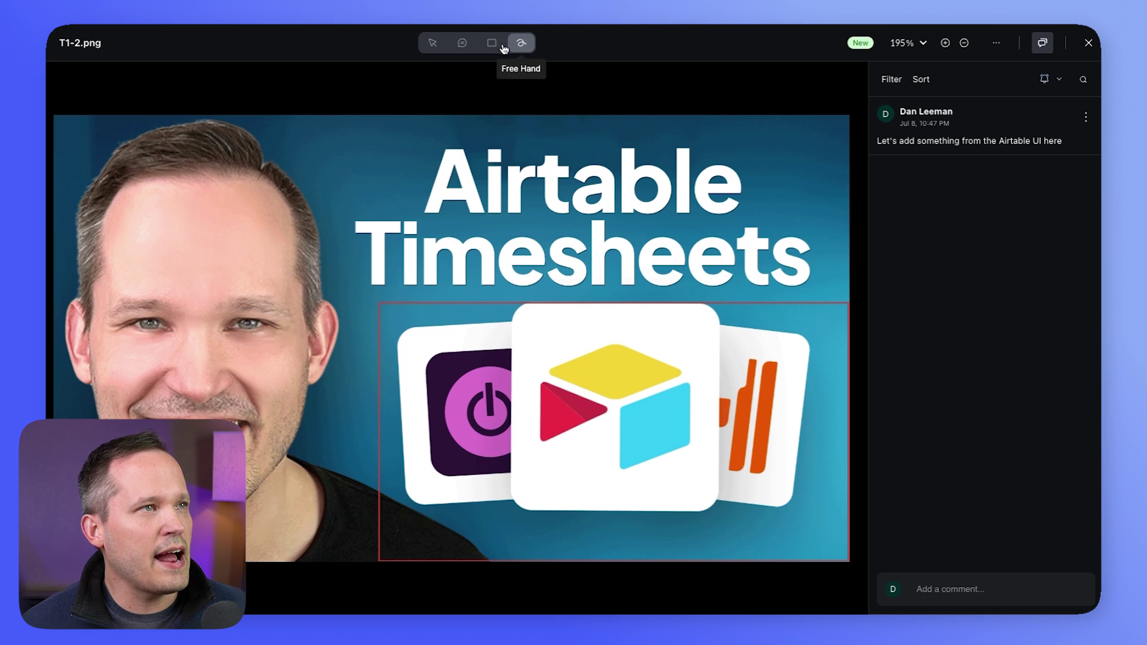
click(460, 48)
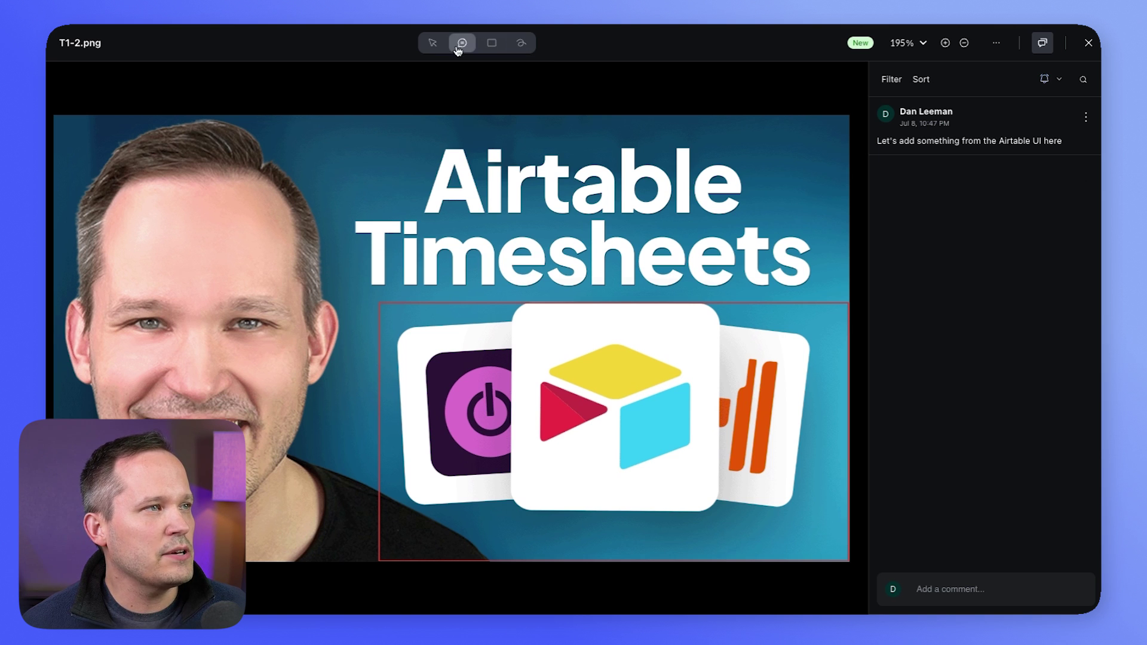
click(277, 210)
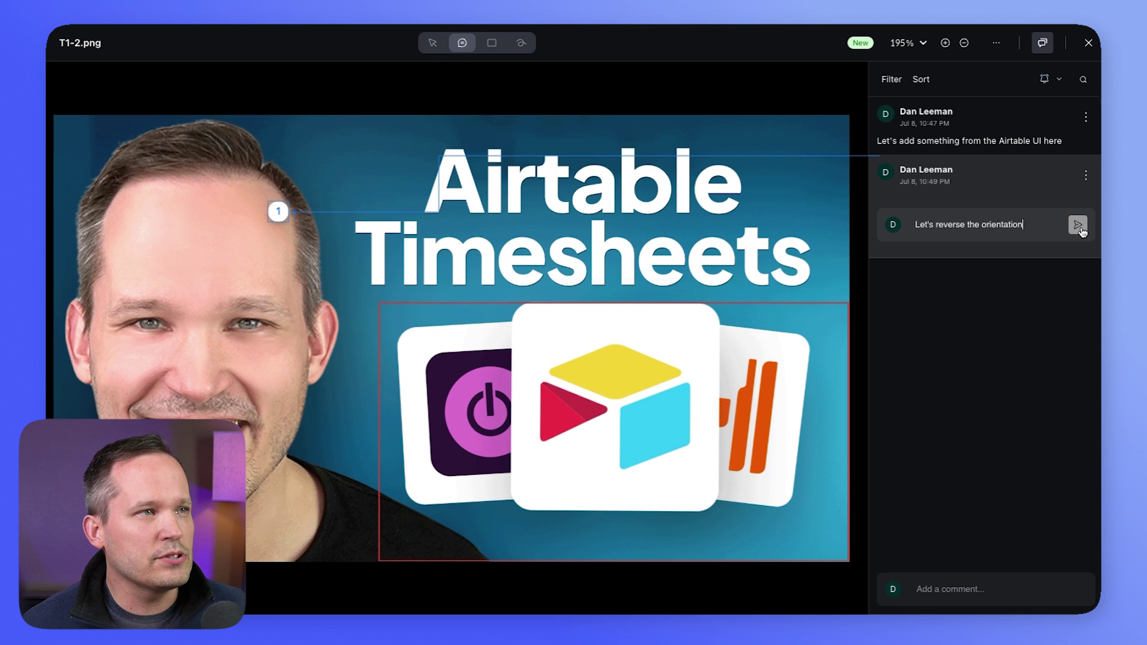
click(1079, 227)
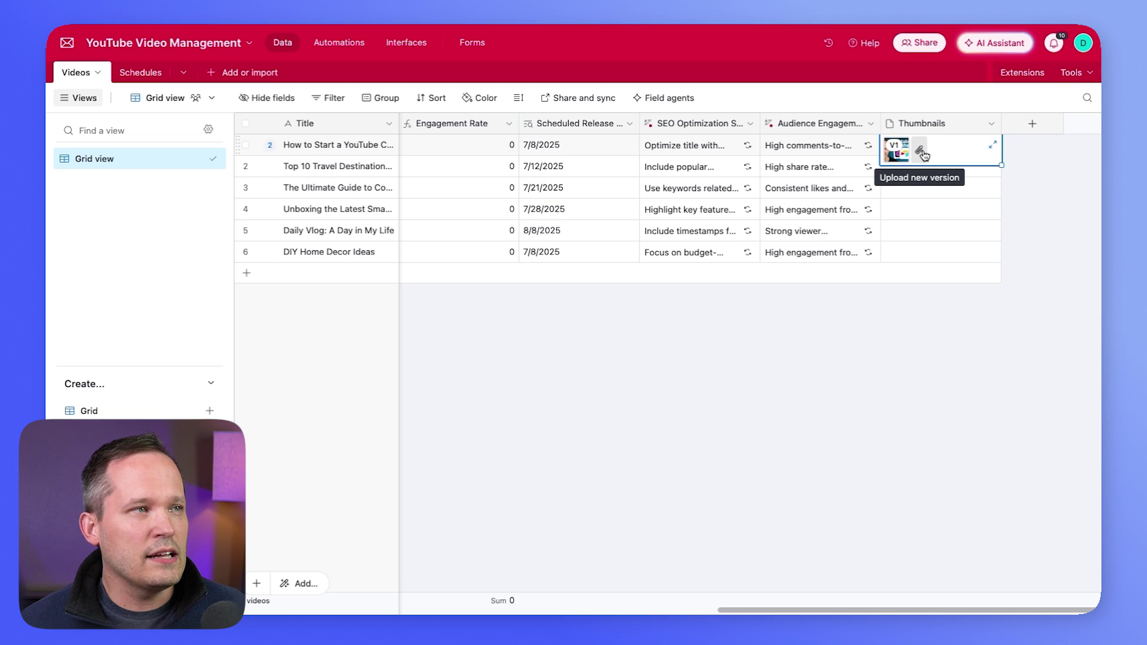
- Upload T1-3.png as a new version in row 1's Thumbnails and expand the cell to preview it
click(921, 152)
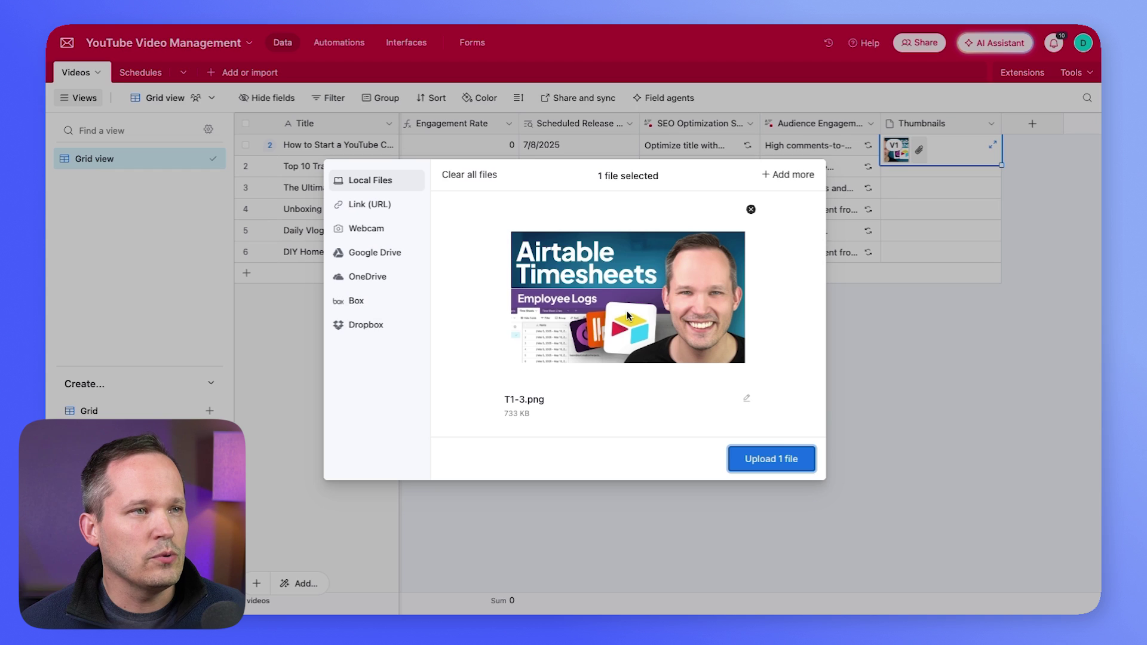
click(795, 458)
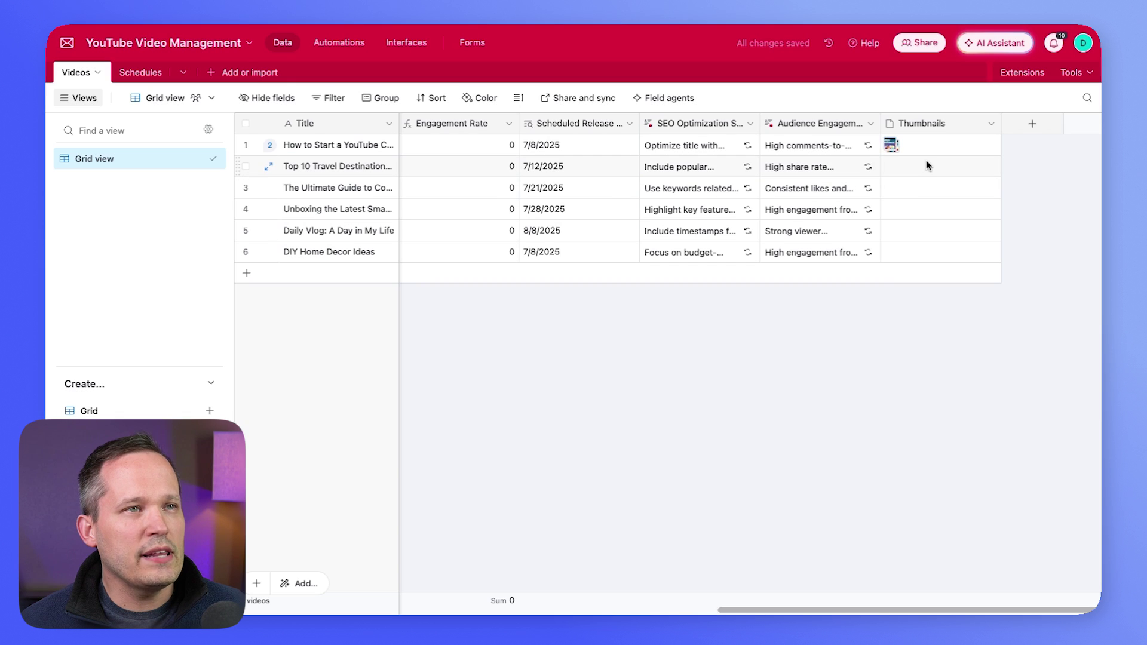
click(928, 151)
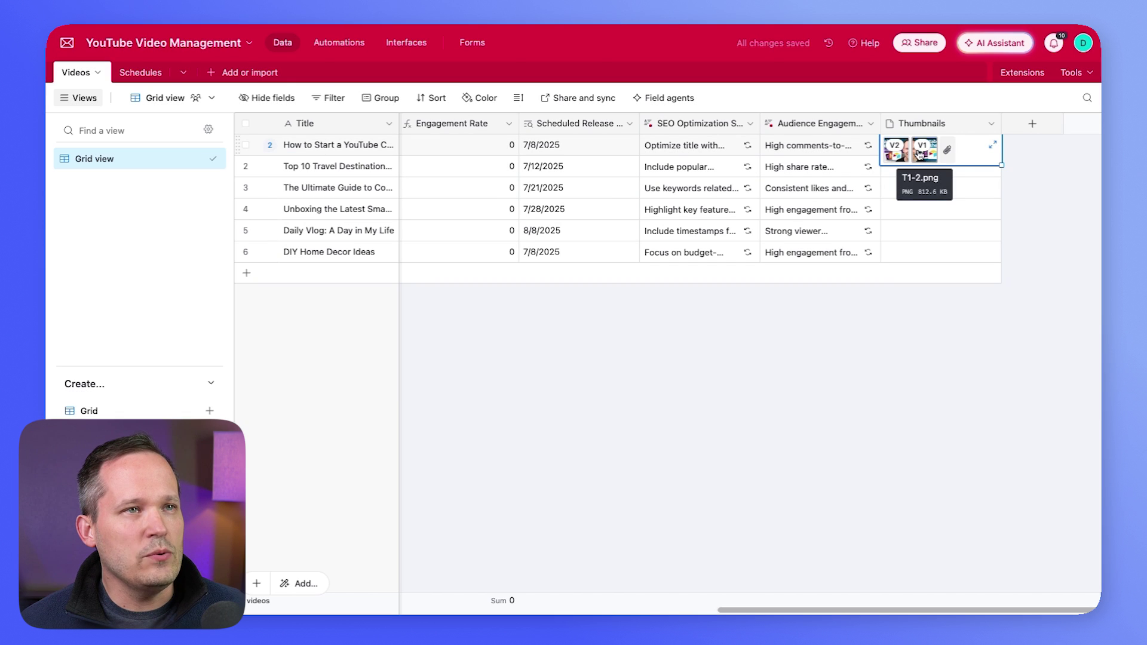
click(990, 148)
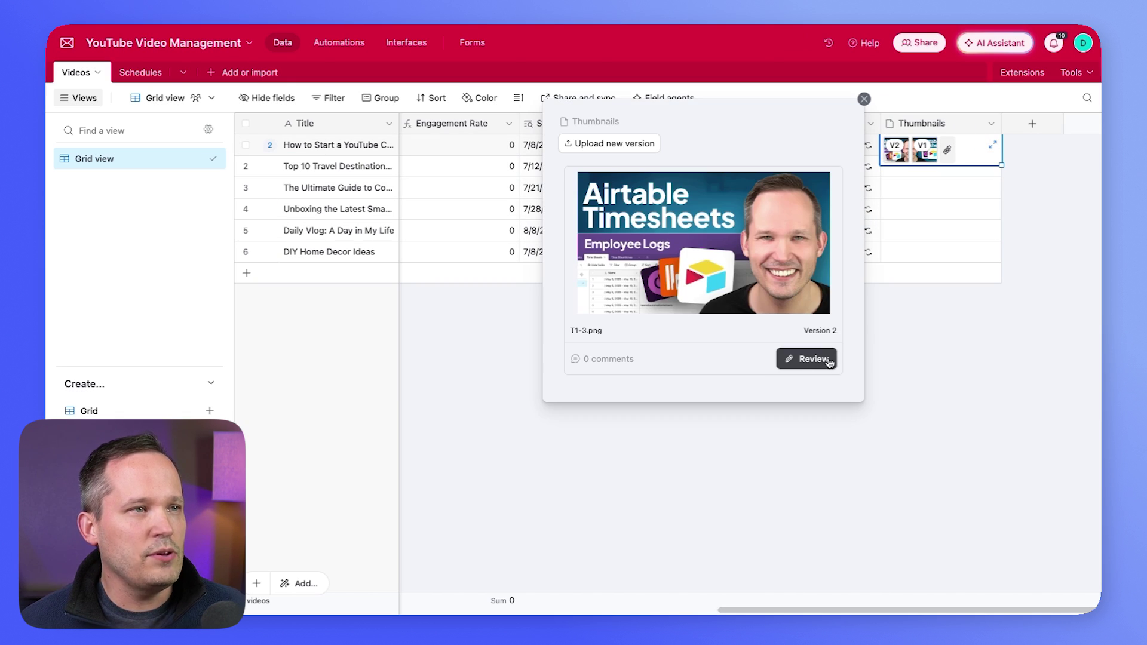
- Compare Version 2 side by side with Version 1, widening the Version 2 pane
click(813, 359)
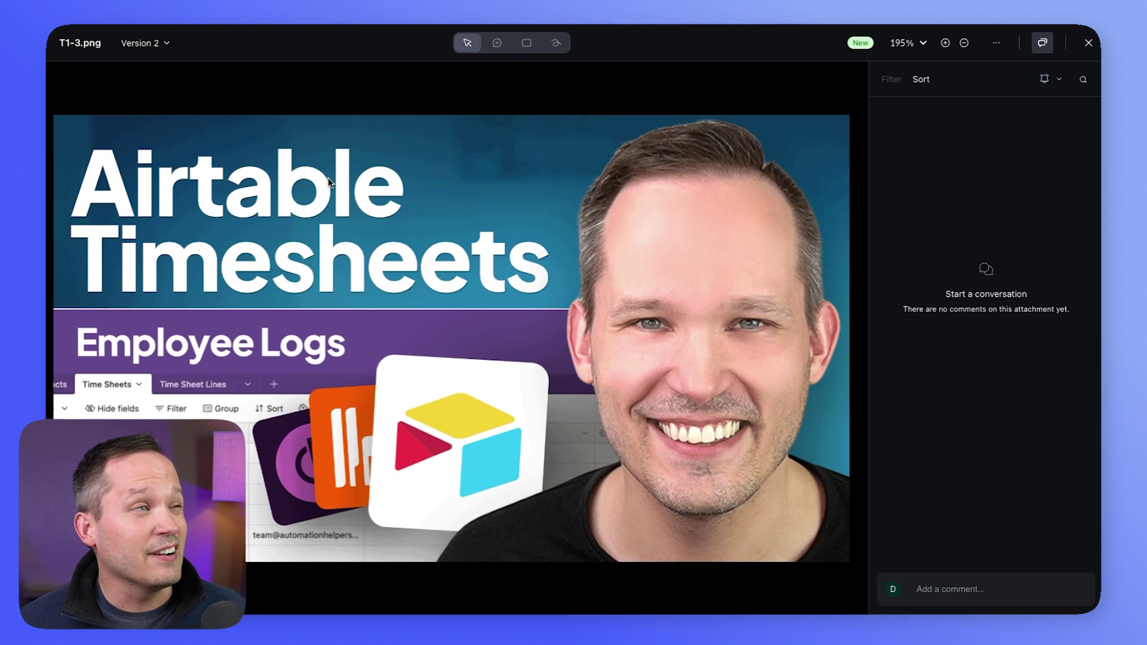
click(168, 48)
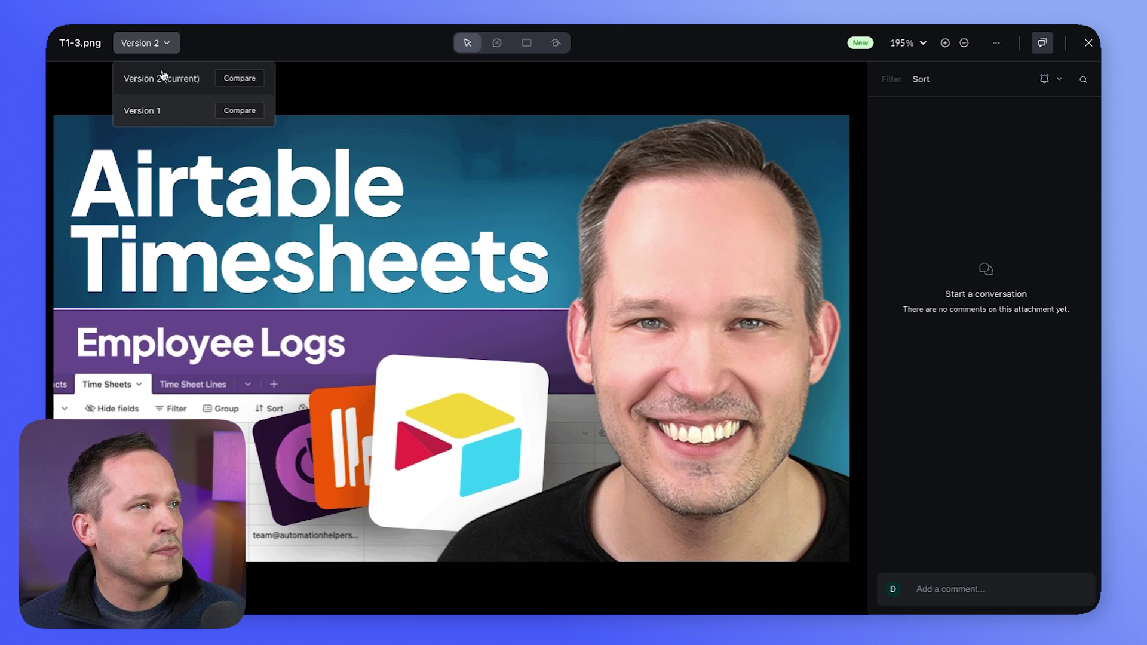
click(241, 112)
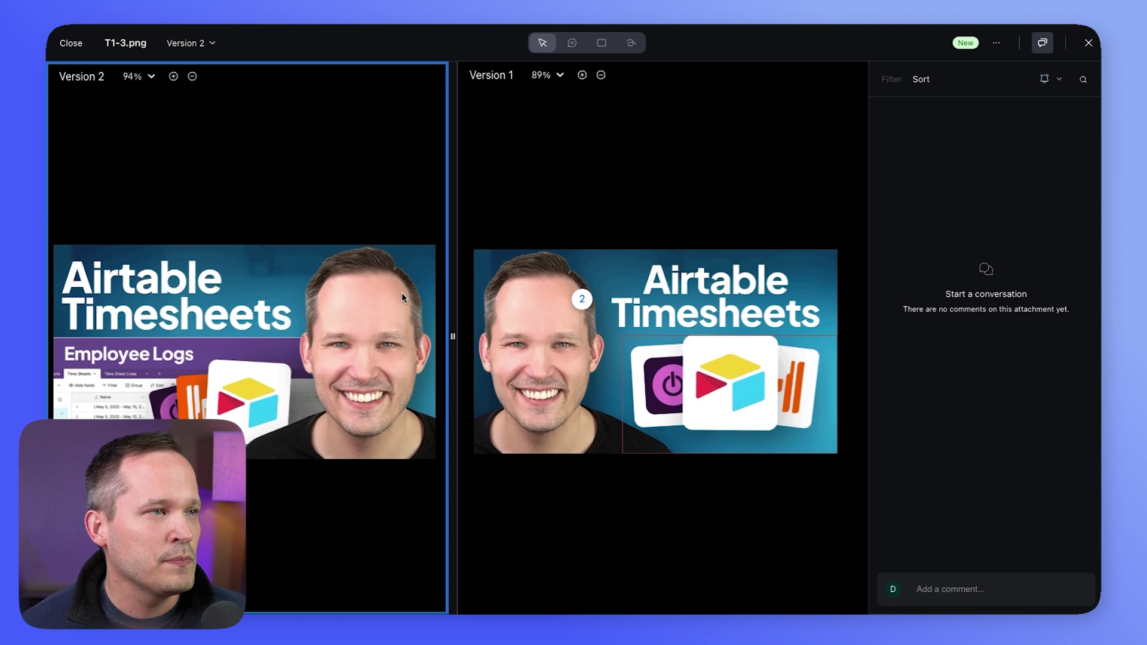
drag(454, 327, 623, 311)
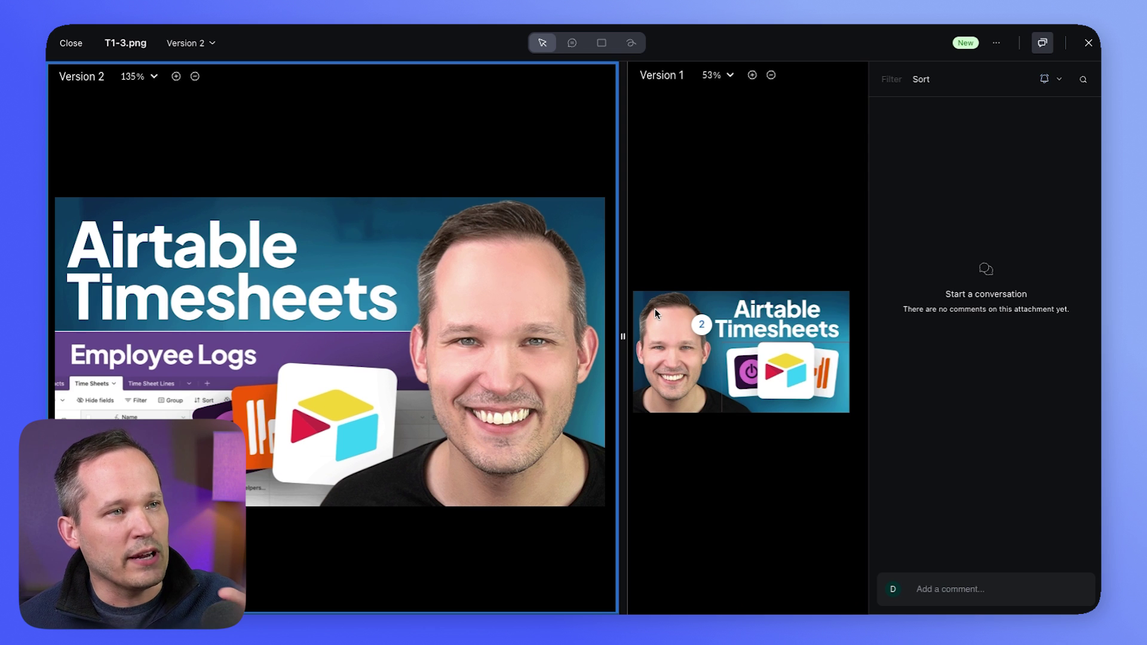
- Review Version 1's comments and post 'Great, this works better with the Airtable UI' on Version 2
click(707, 333)
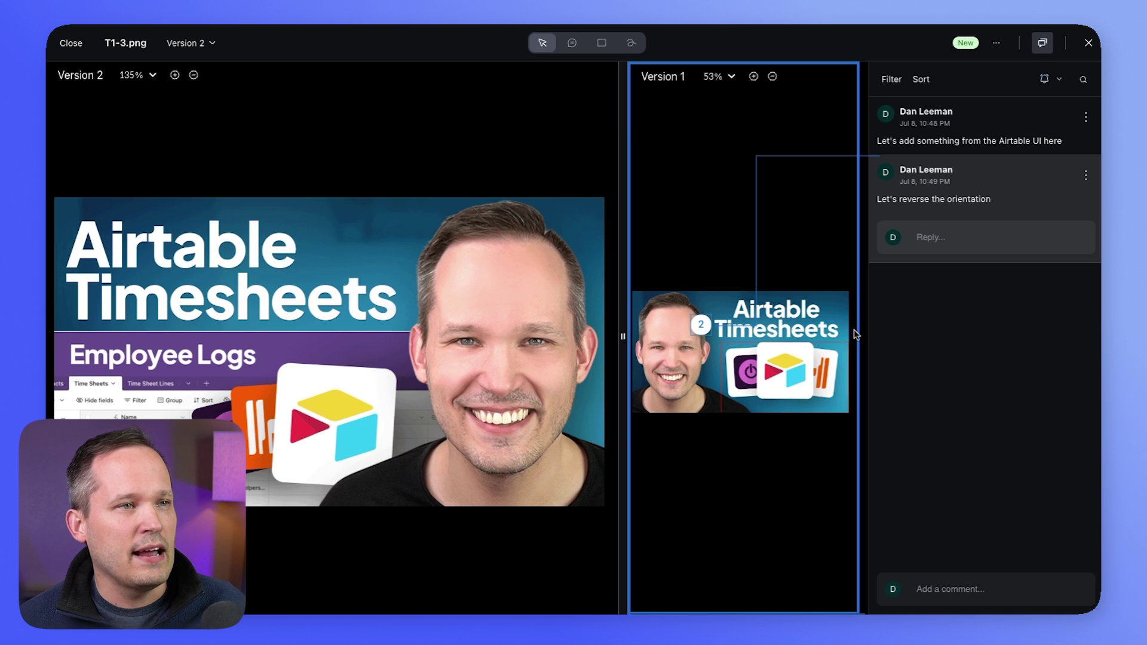
click(789, 356)
click(790, 347)
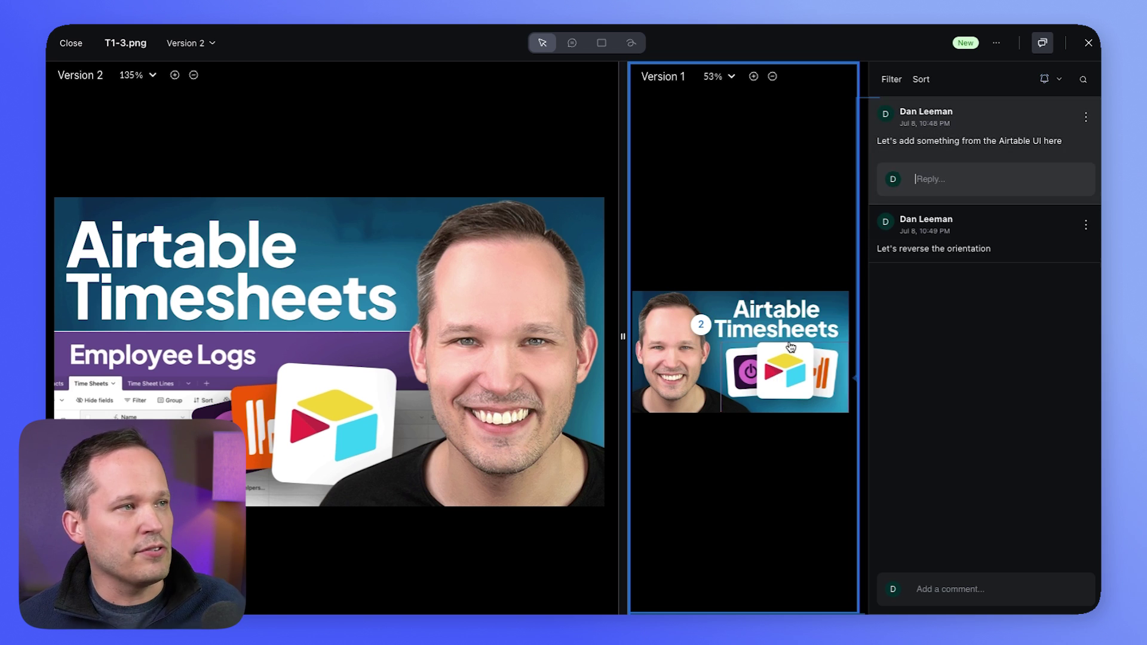
click(376, 292)
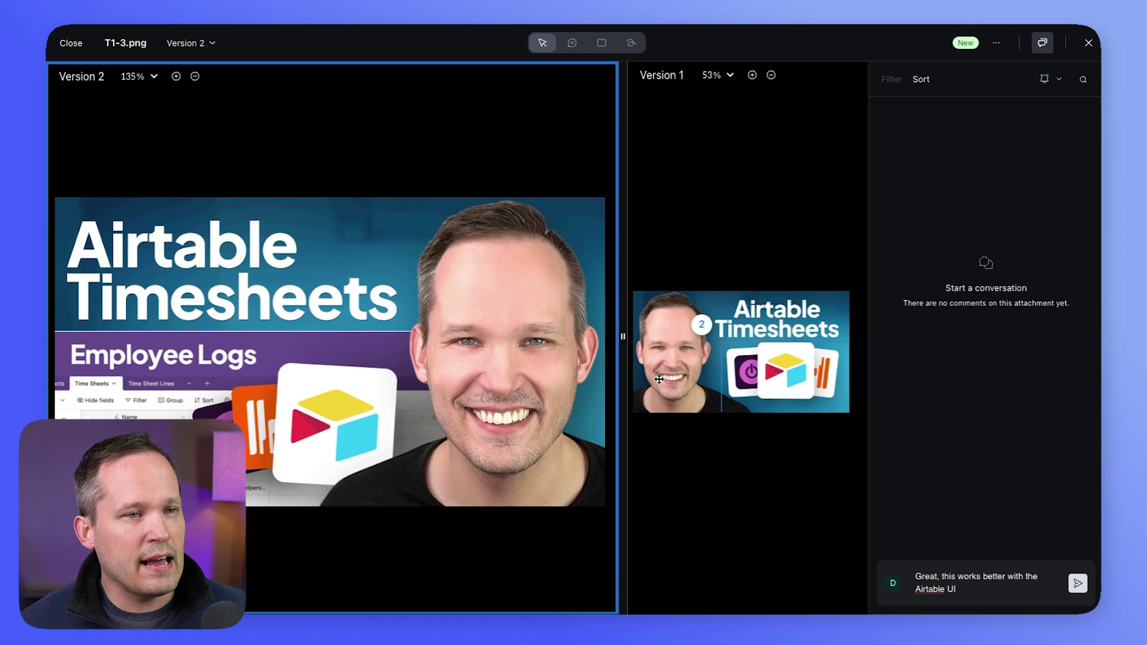
click(1079, 584)
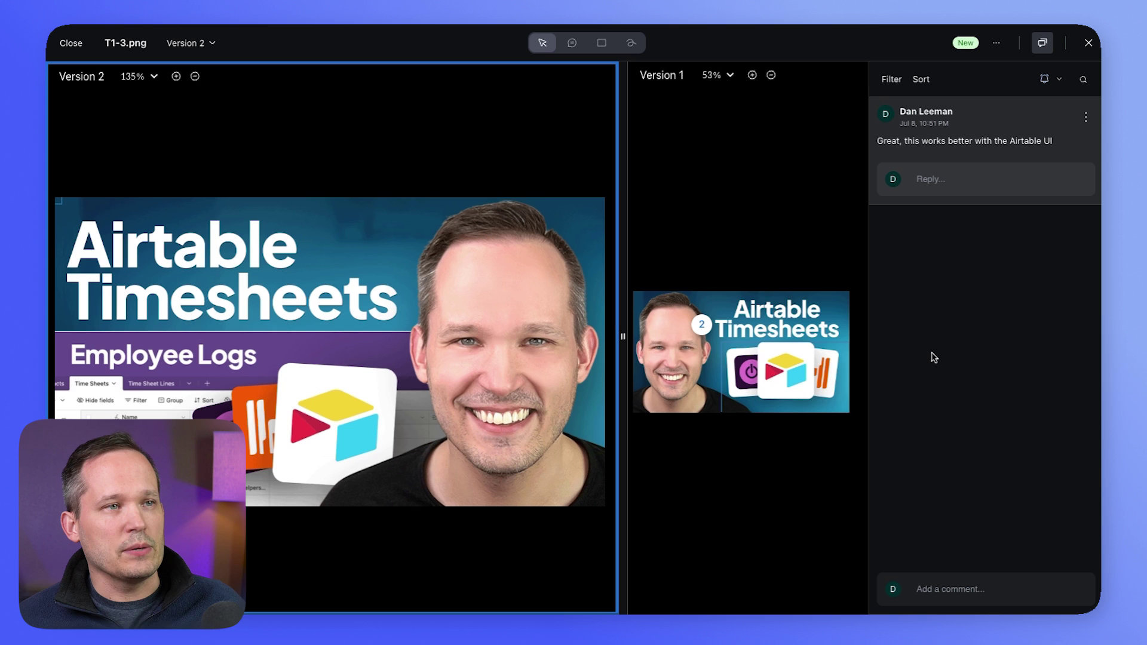
click(807, 310)
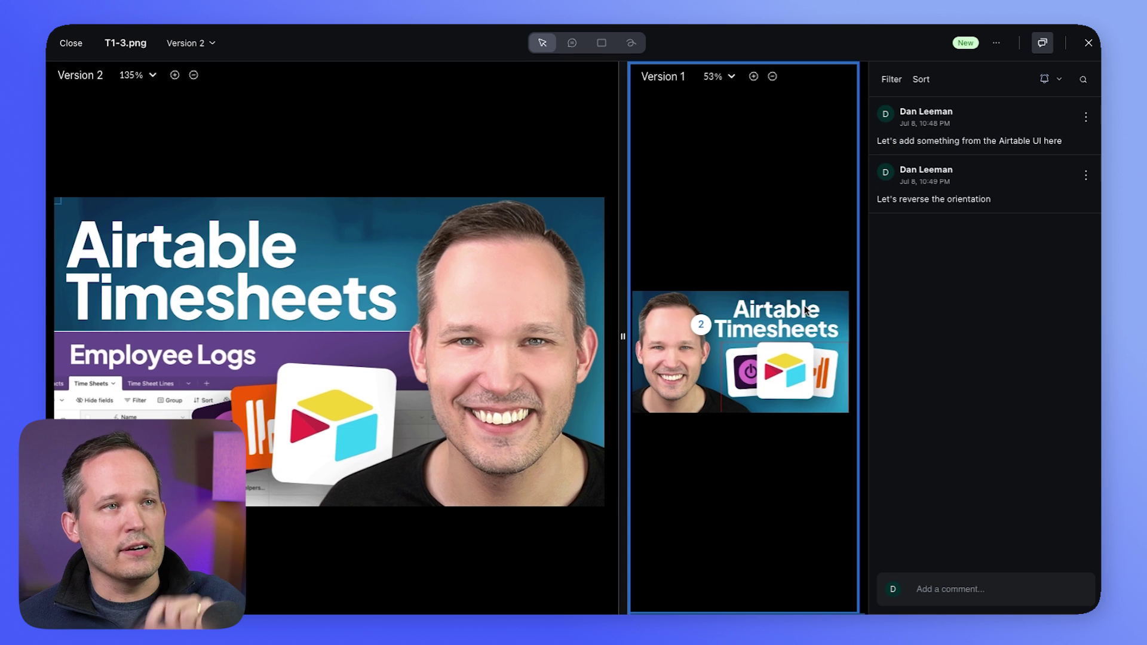
click(493, 304)
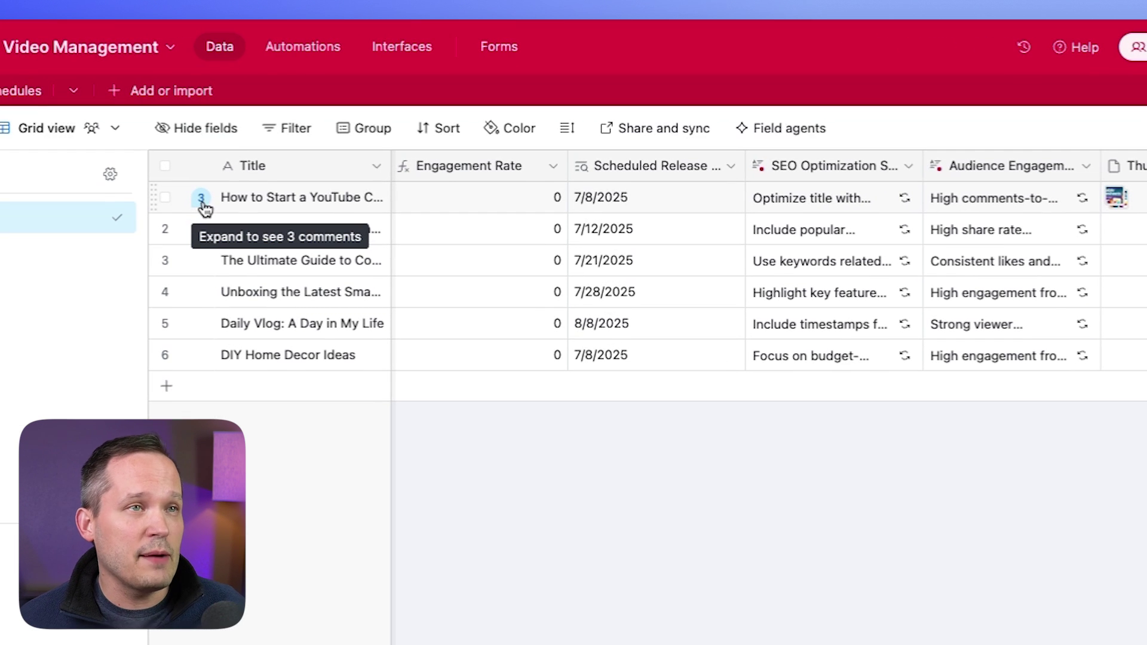
- Expand the 'How to Start a YouTube Channel' record and view the first annotation comment's proof
click(202, 199)
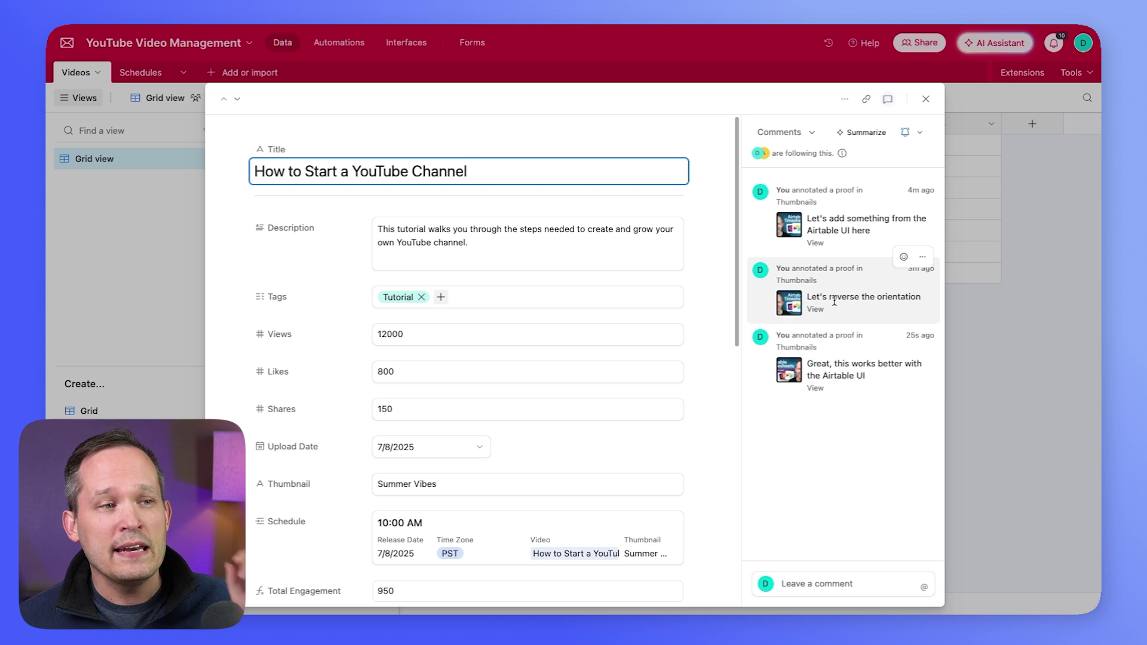
click(810, 592)
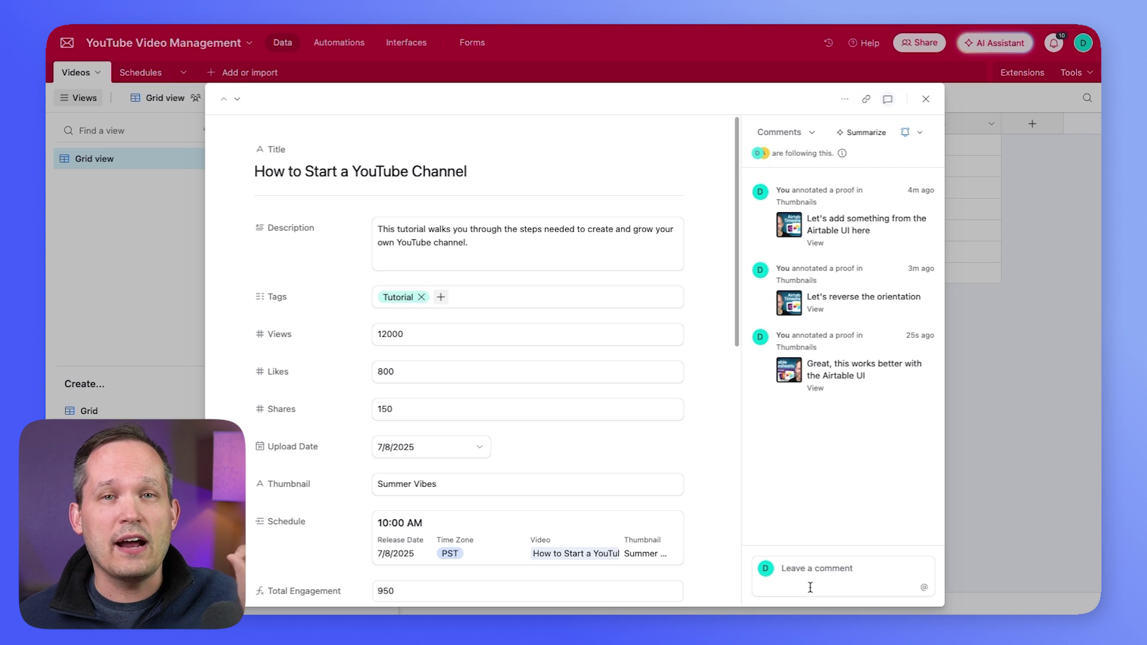
click(844, 232)
click(812, 242)
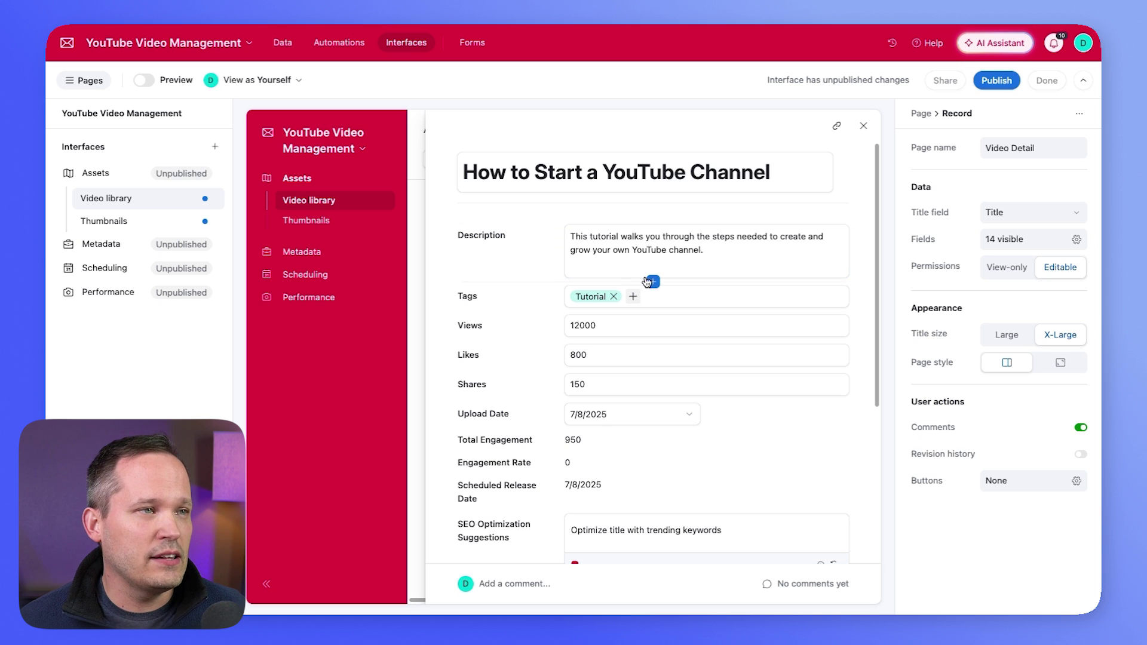
- Insert the Thumbnails field into the Video Detail record page and open its attachment in review
click(653, 282)
scroll(622, 423, down, 5)
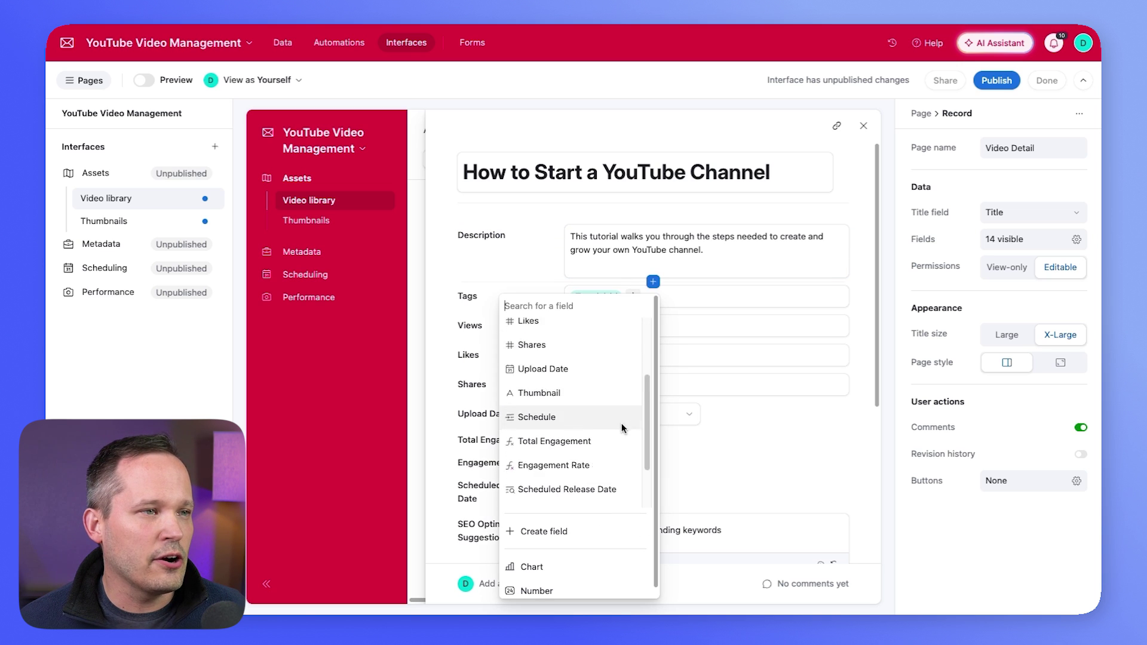
click(584, 501)
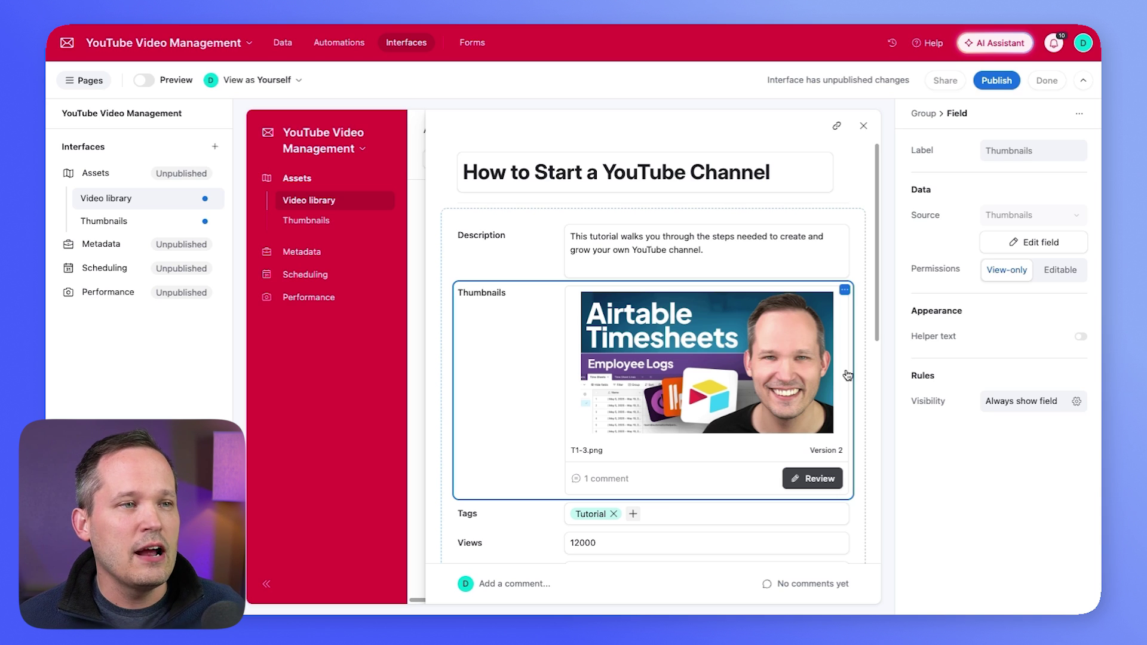
click(820, 480)
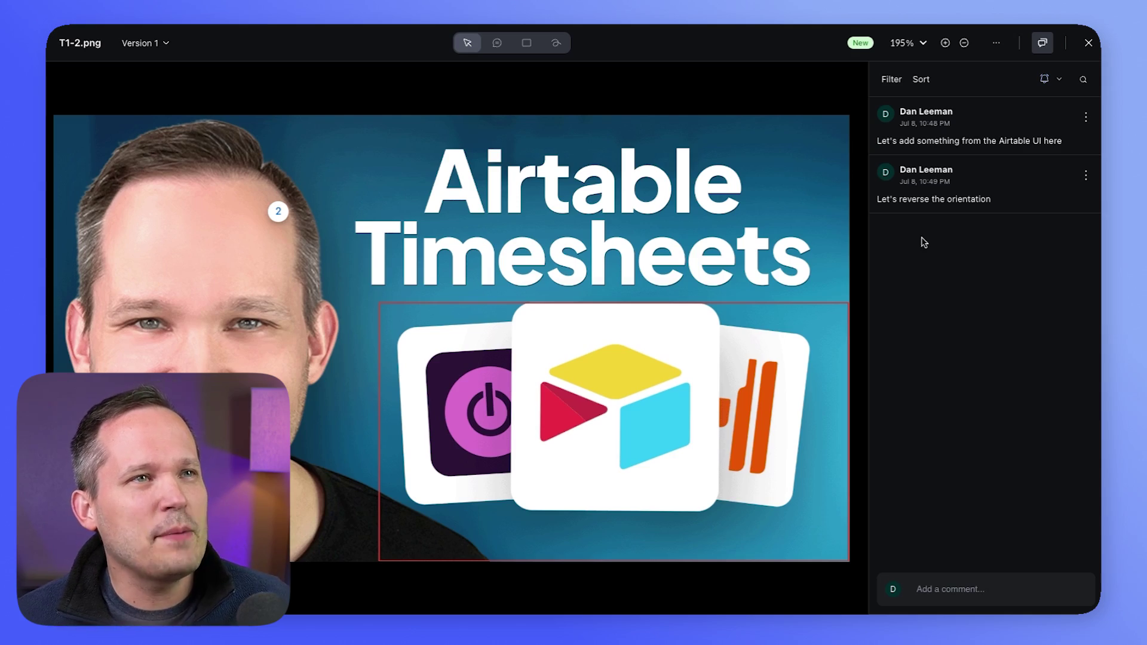
- Download Version 1 of T1-2.png as a PDF with annotations
click(995, 49)
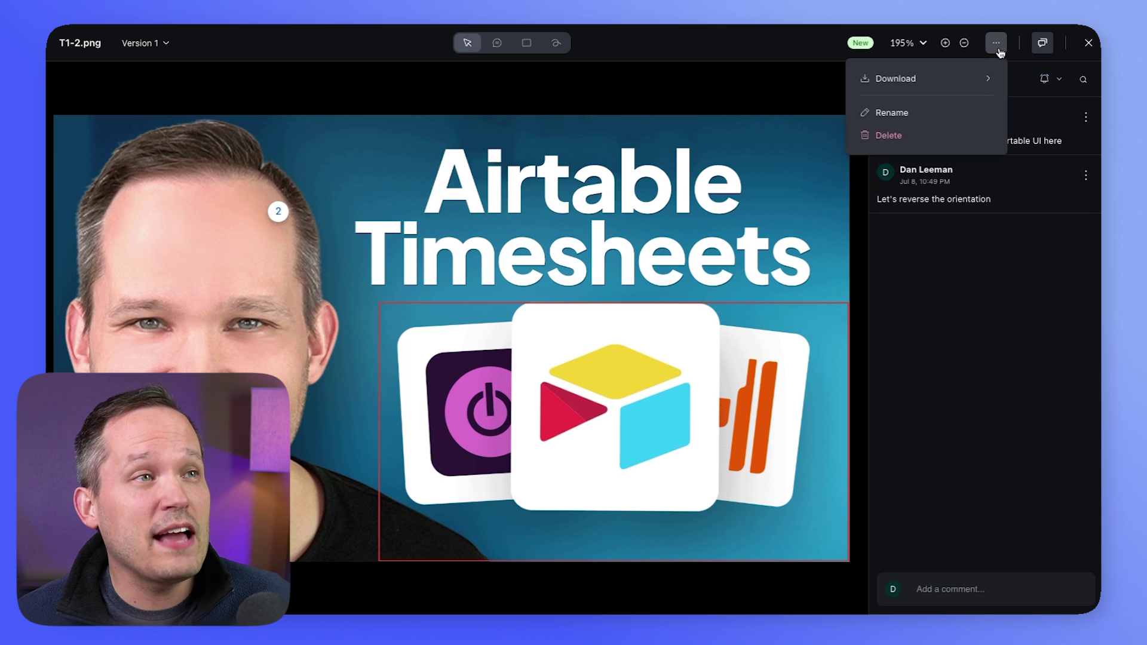
mouse_move(960, 81)
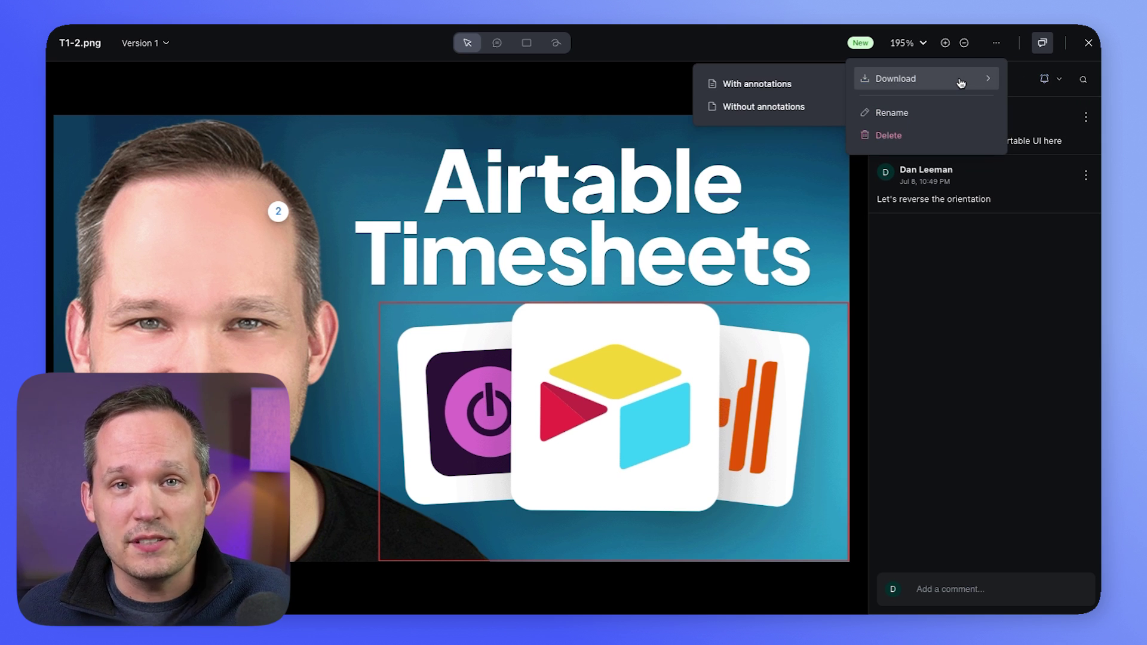
click(771, 79)
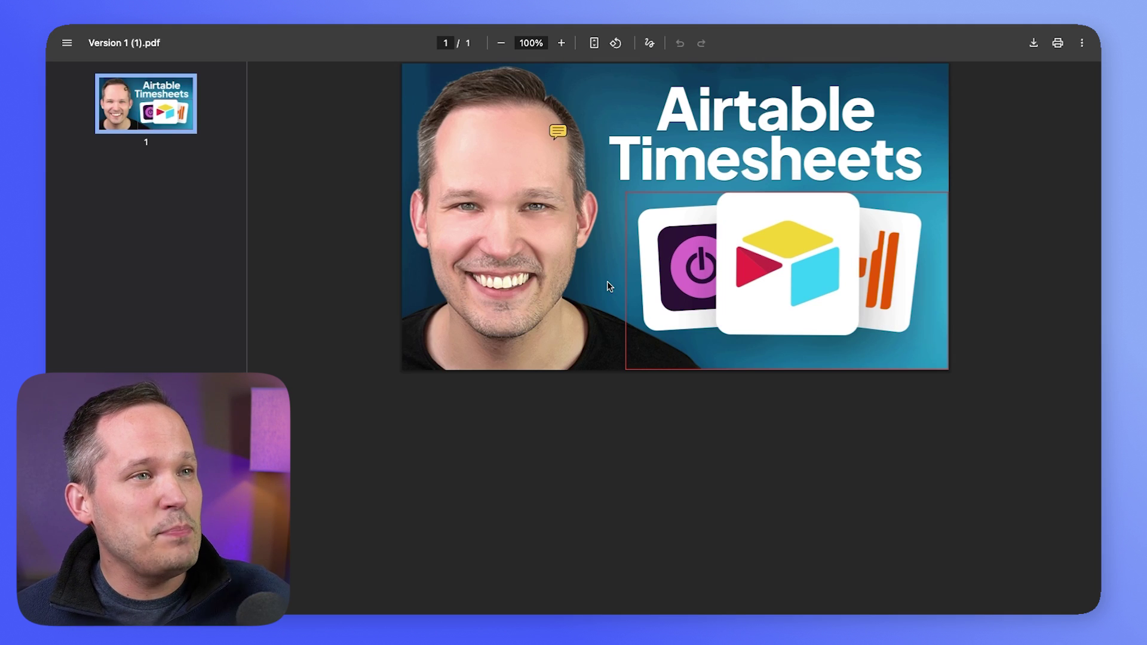
- Read the PDF's exported annotation notes, including 'Let's add something from the Airtable UI here'
mouse_move(710, 258)
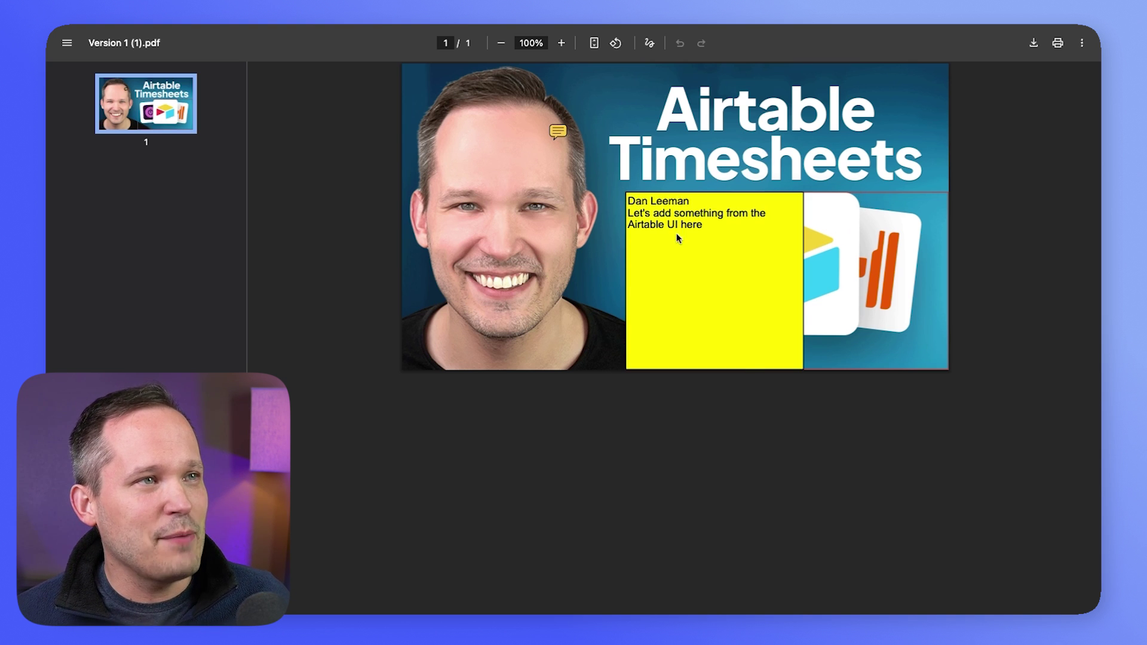
mouse_move(556, 136)
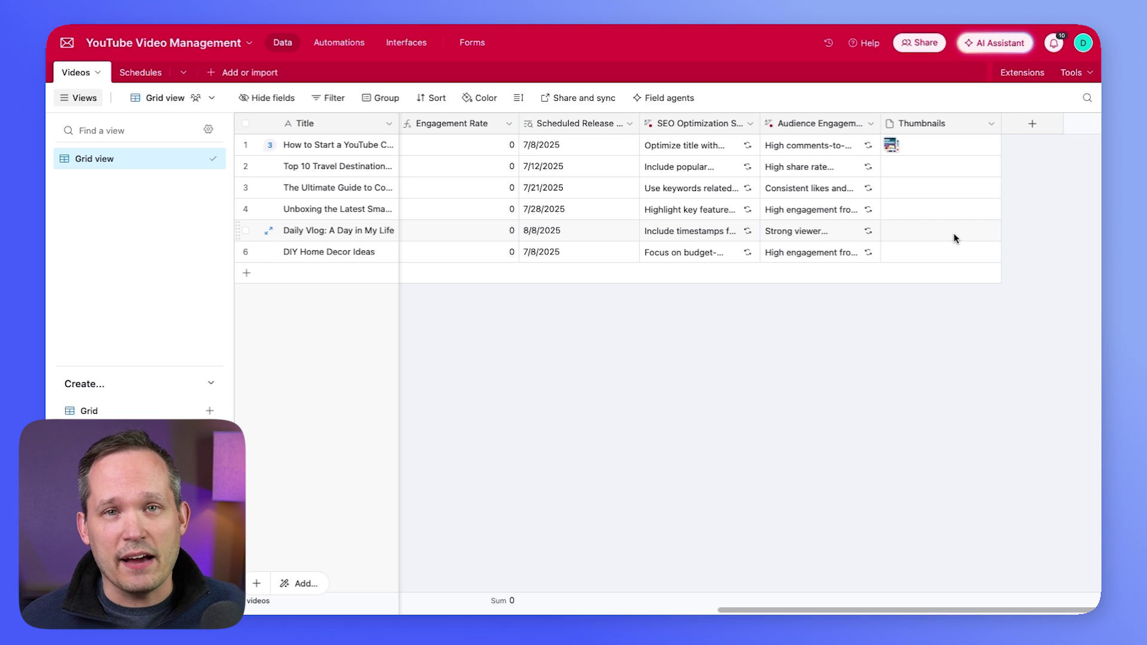
- Upload PDF Sample.pdf then PDF Sample 2.pdf into row 2's Thumbnails and review Version 2
click(906, 166)
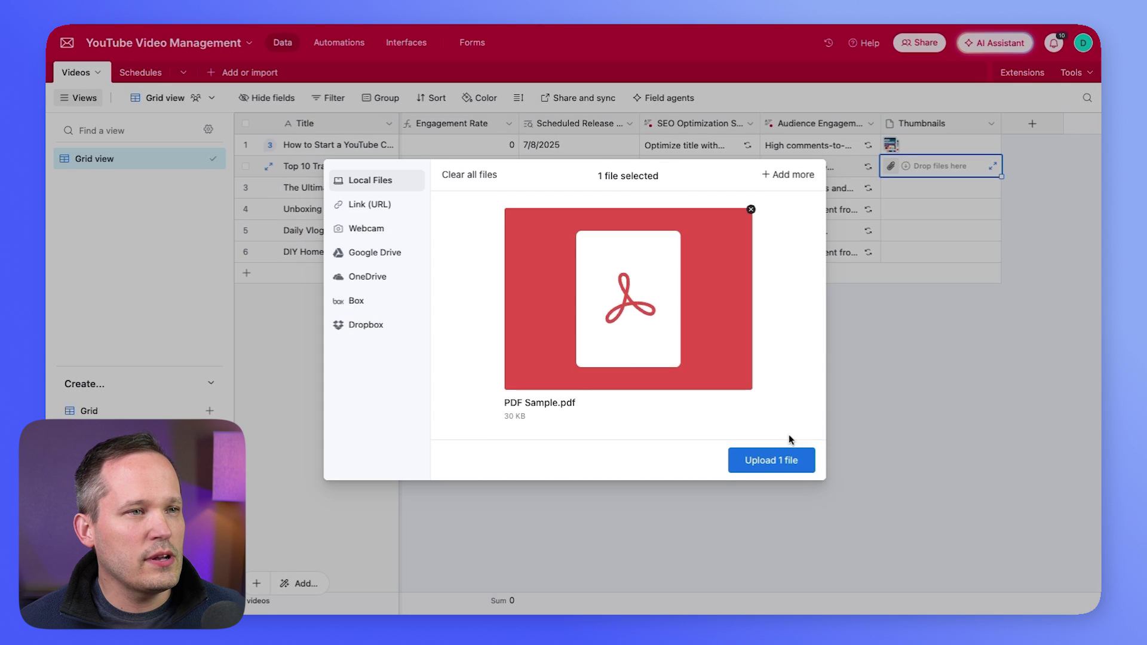
click(776, 460)
click(914, 168)
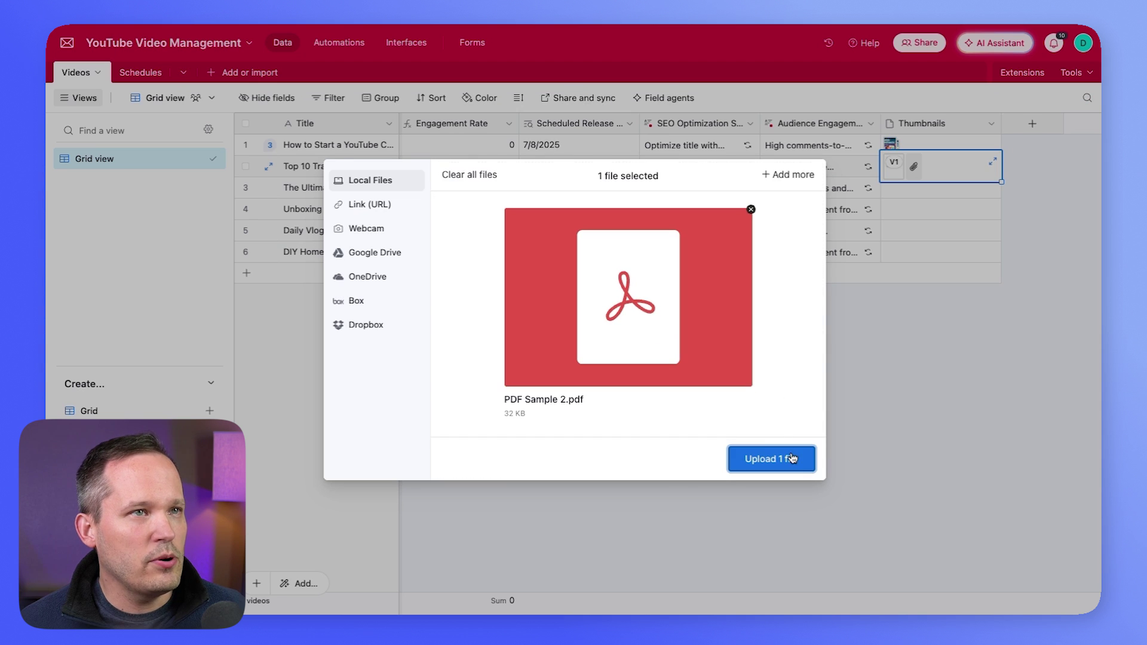
click(774, 459)
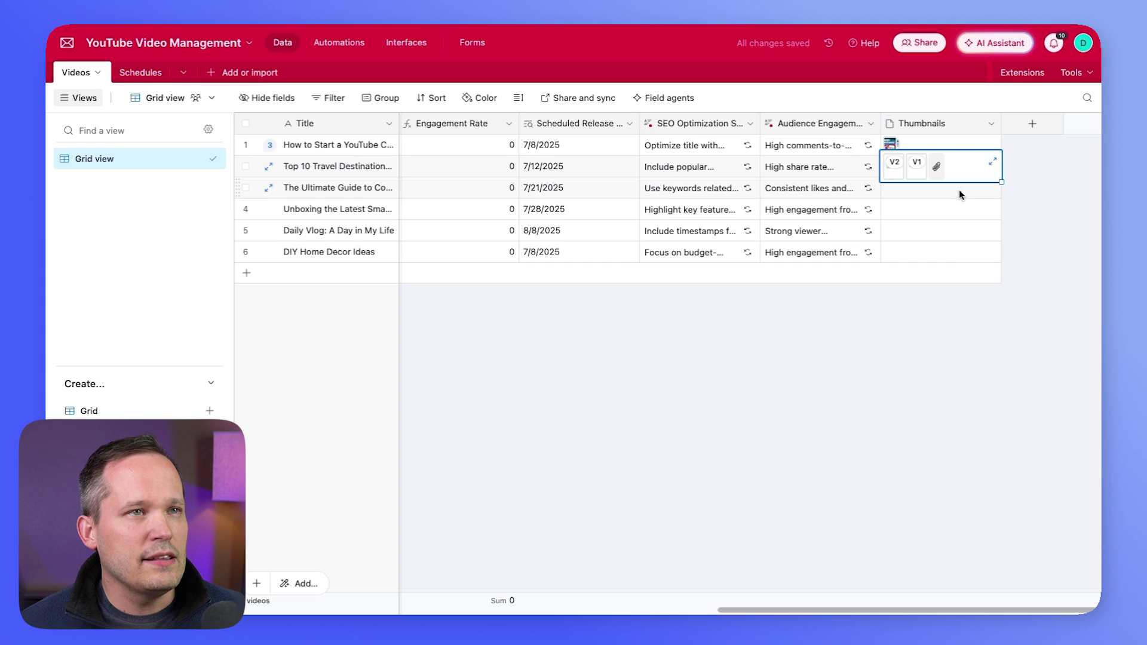
click(992, 161)
click(814, 361)
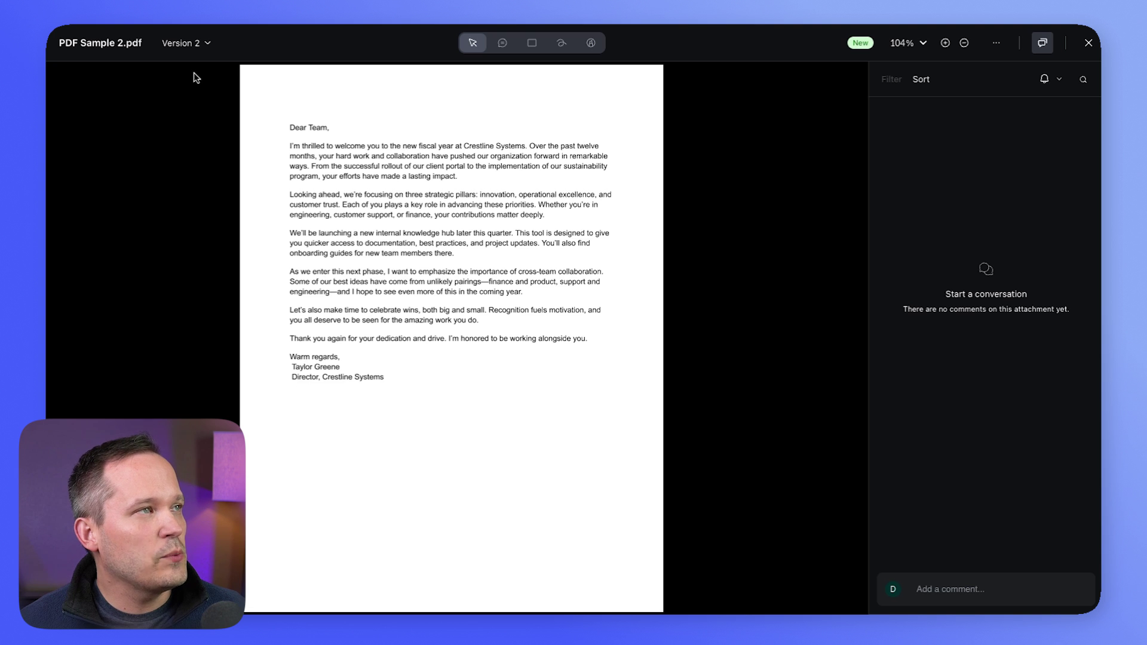
- Compare Version 2 of PDF Sample 2.pdf against Version 1, then jump from the pink highlighted sentence to its comment
click(204, 48)
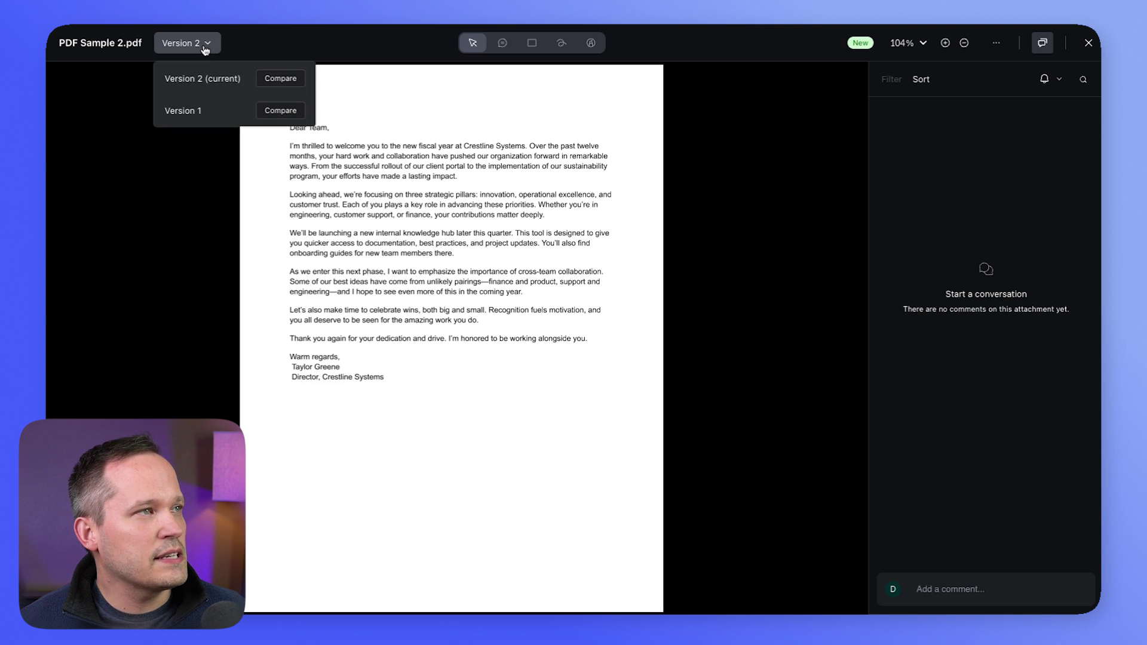
click(273, 112)
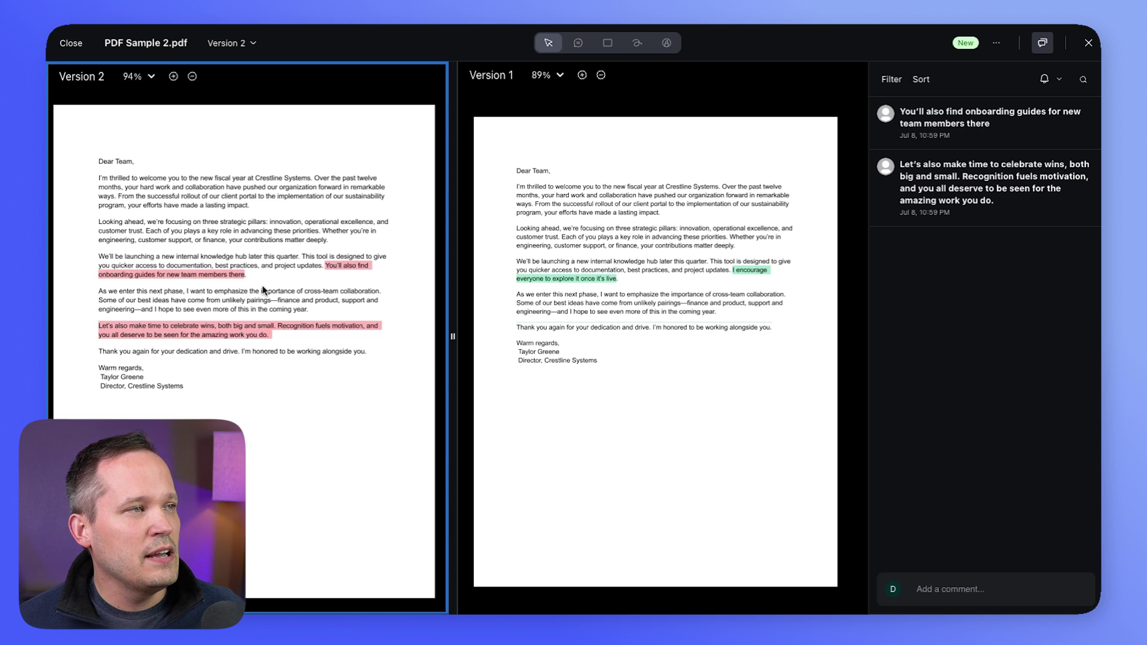
click(227, 279)
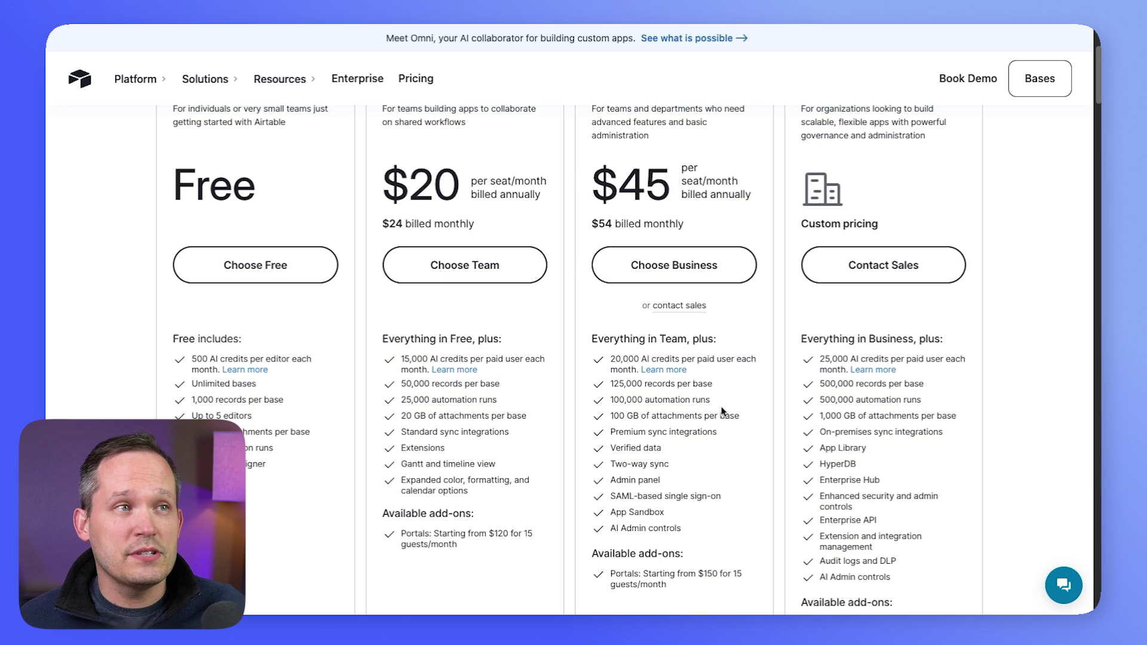
scroll(663, 204, up, 1)
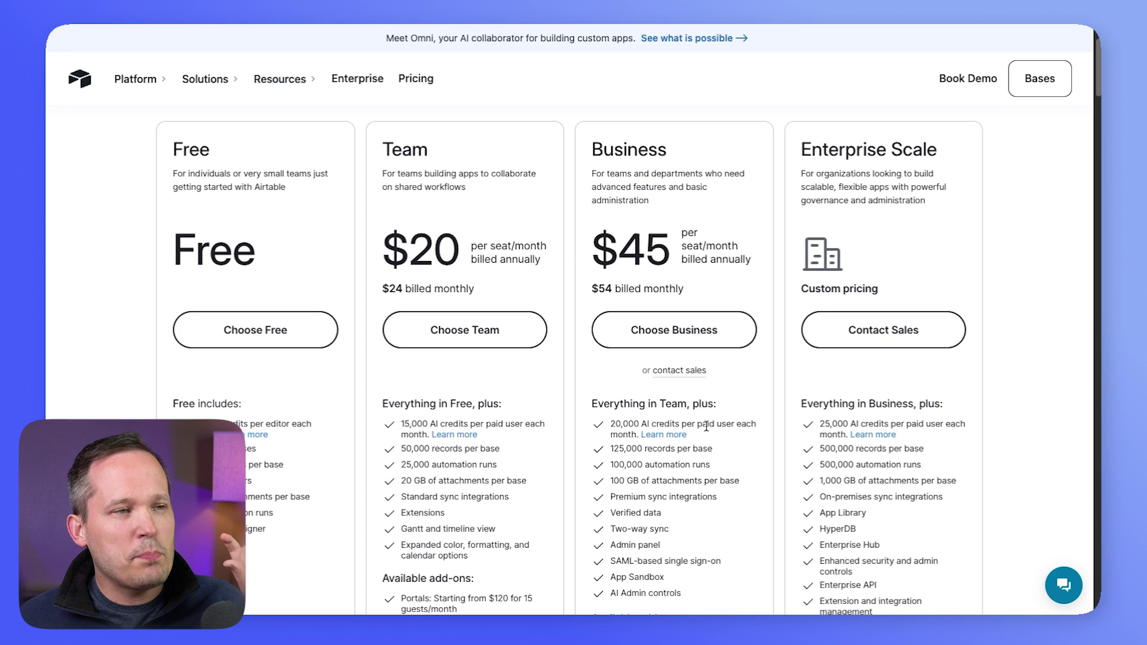
scroll(706, 427, down, 1)
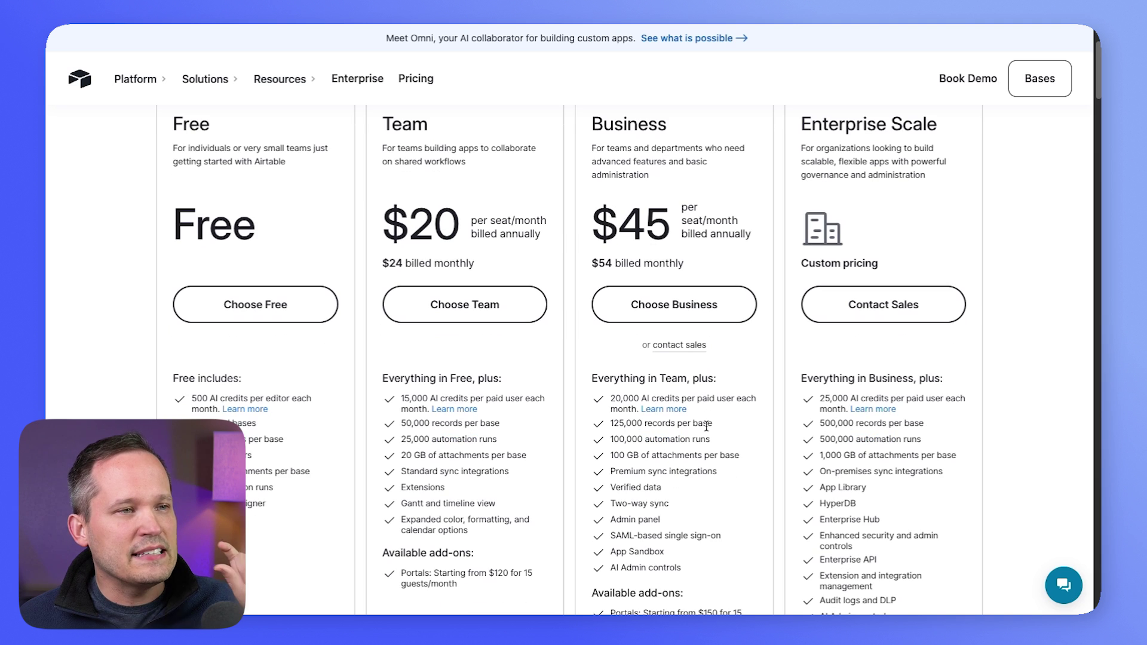